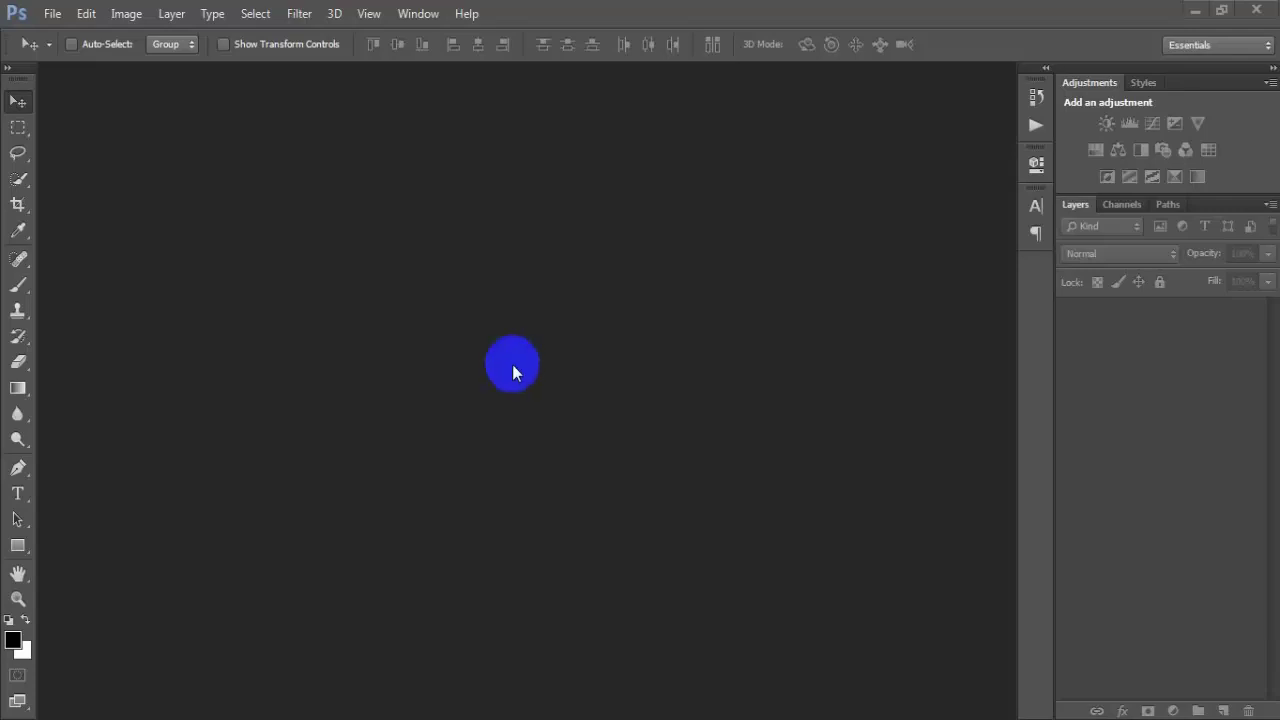
Open the portrait photo a5bcedc904c40f511c3e1c6b0a4a358b.jpg as a new document
click(52, 14)
click(111, 58)
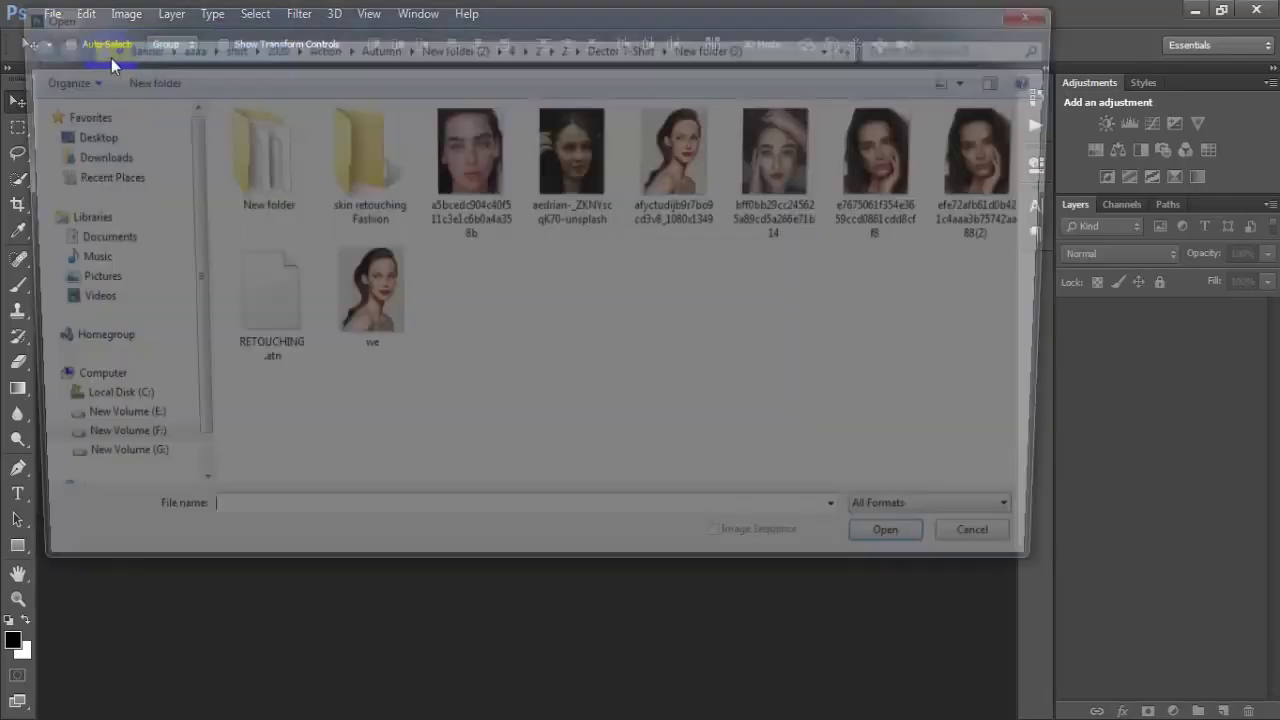
click(467, 165)
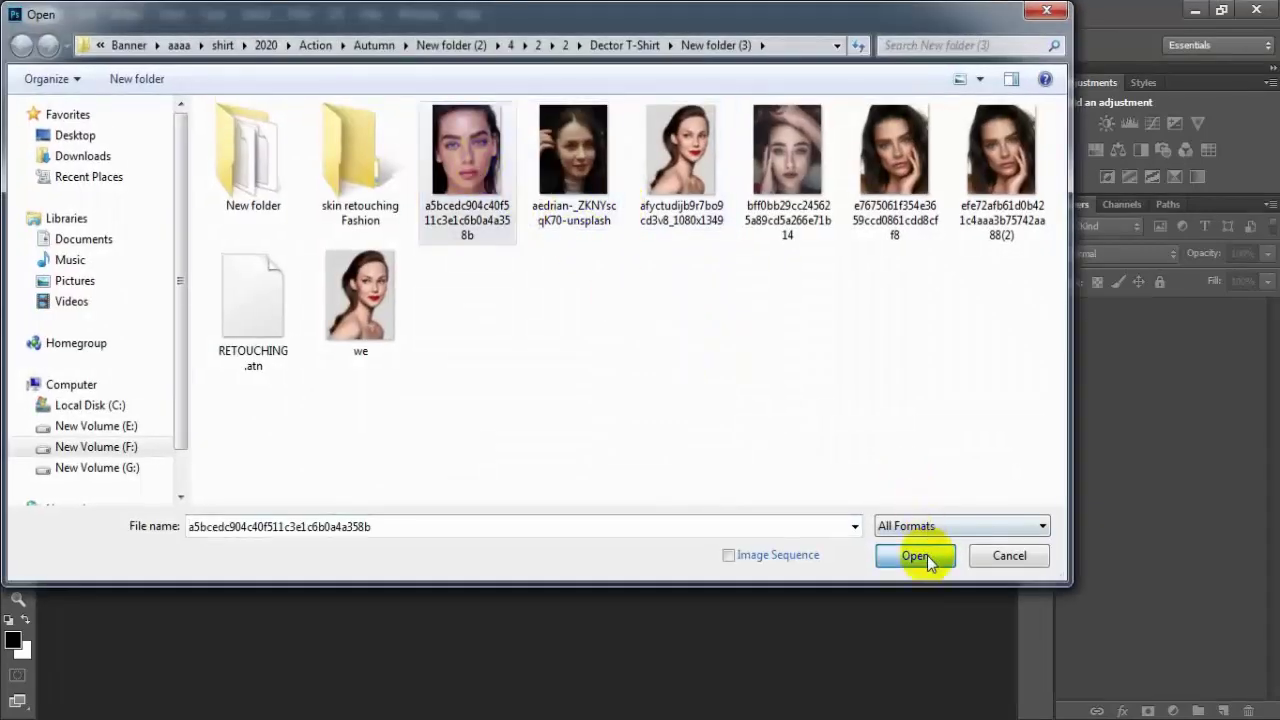
click(927, 555)
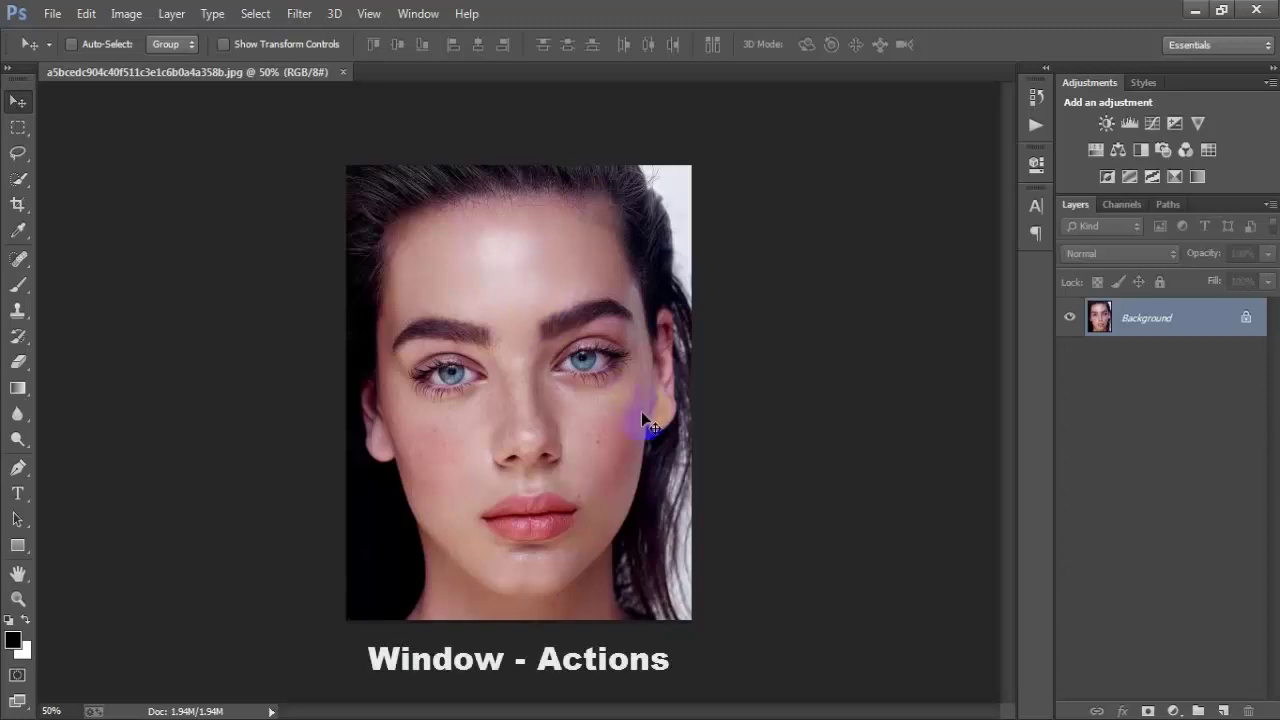
Show the Actions panel, load RETOUCHING.atn and select its Retouch action
click(418, 14)
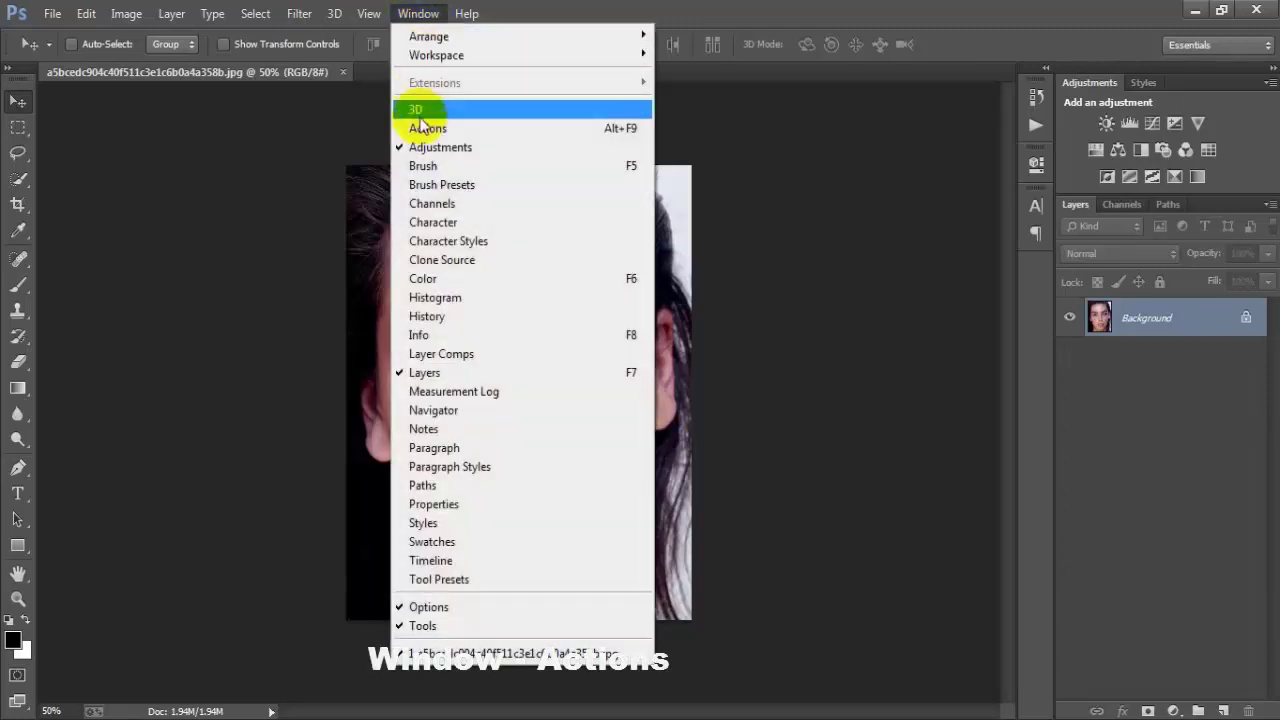
click(491, 127)
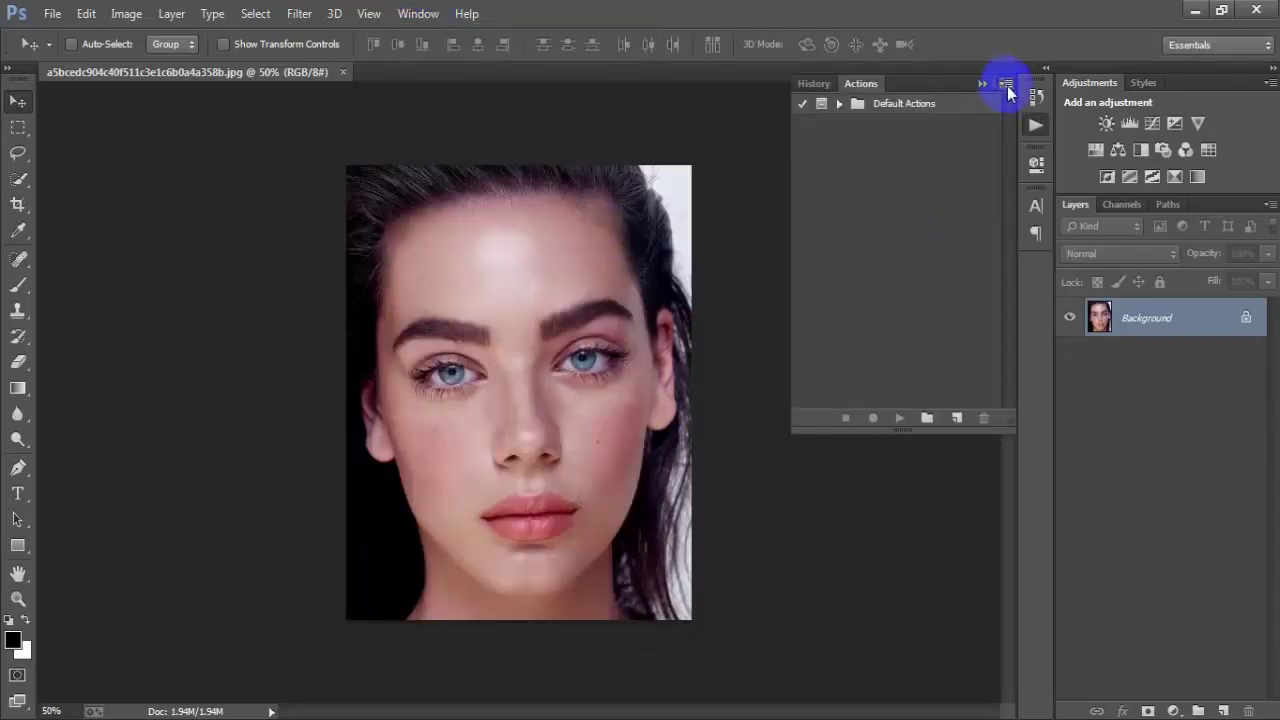
click(1006, 86)
click(1126, 428)
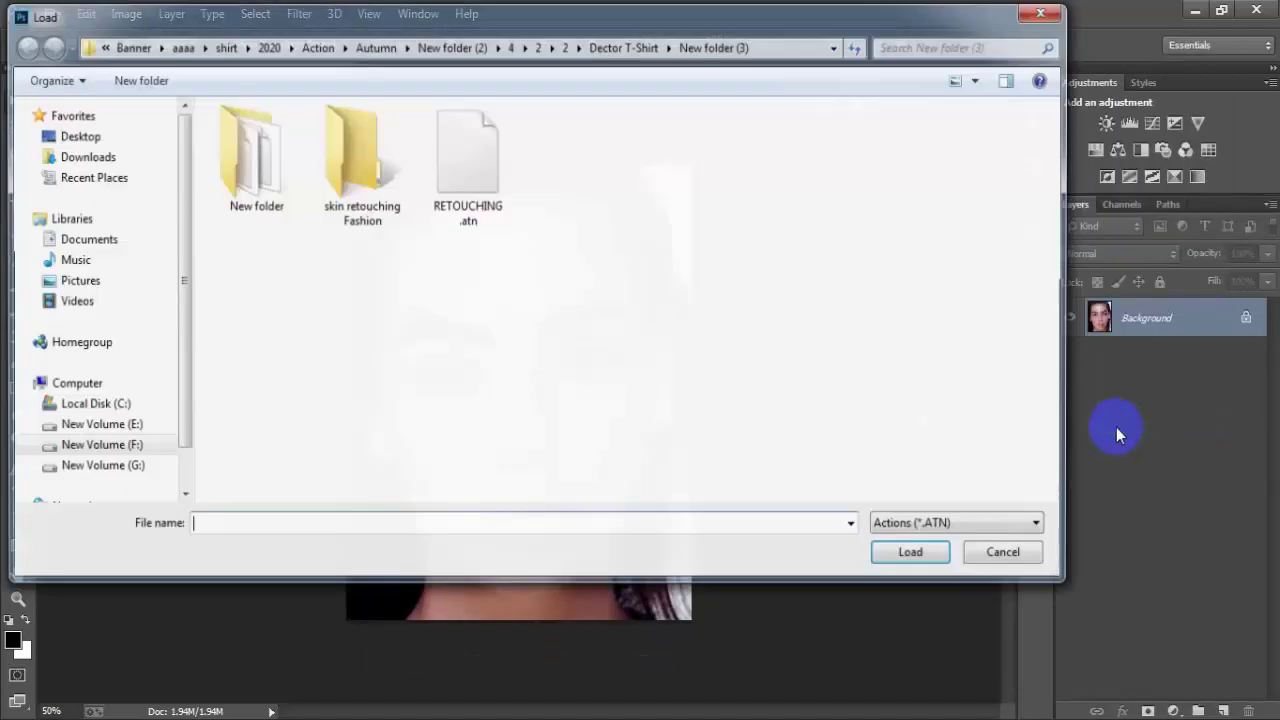
click(468, 160)
click(915, 556)
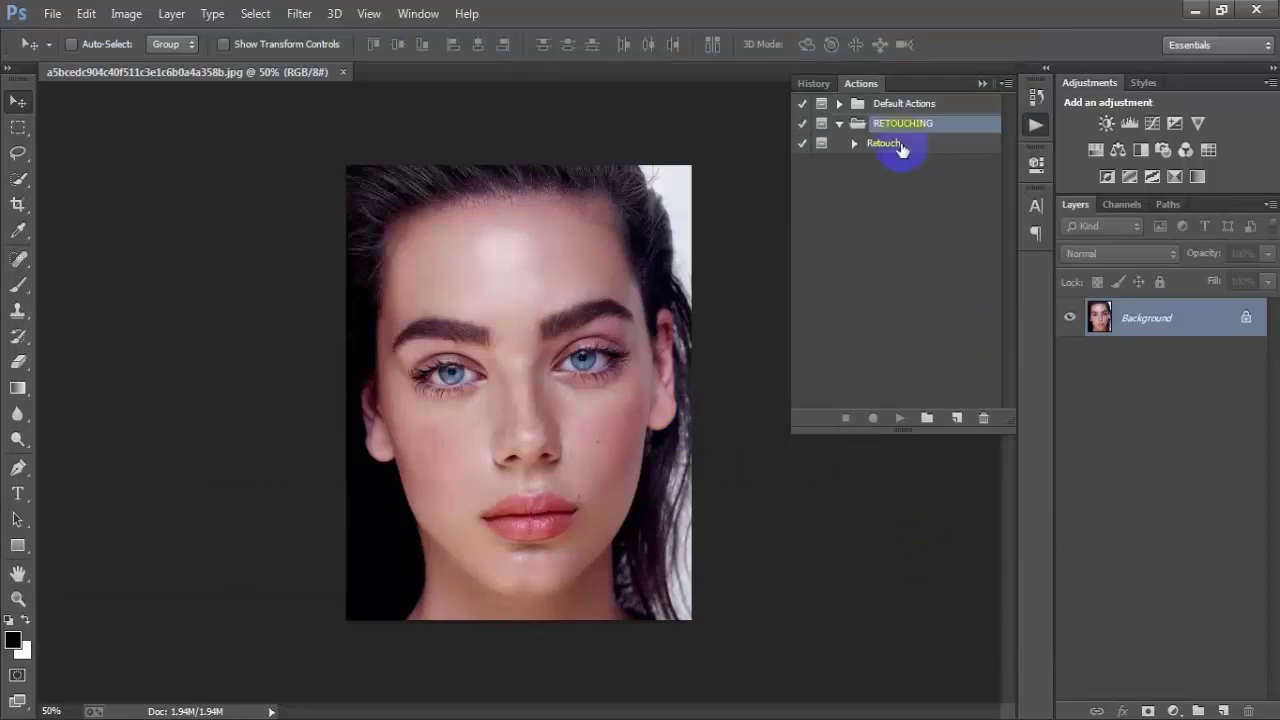
click(908, 146)
Run the Retouch action and stop at its BRUSH OVER SKIN message
click(901, 418)
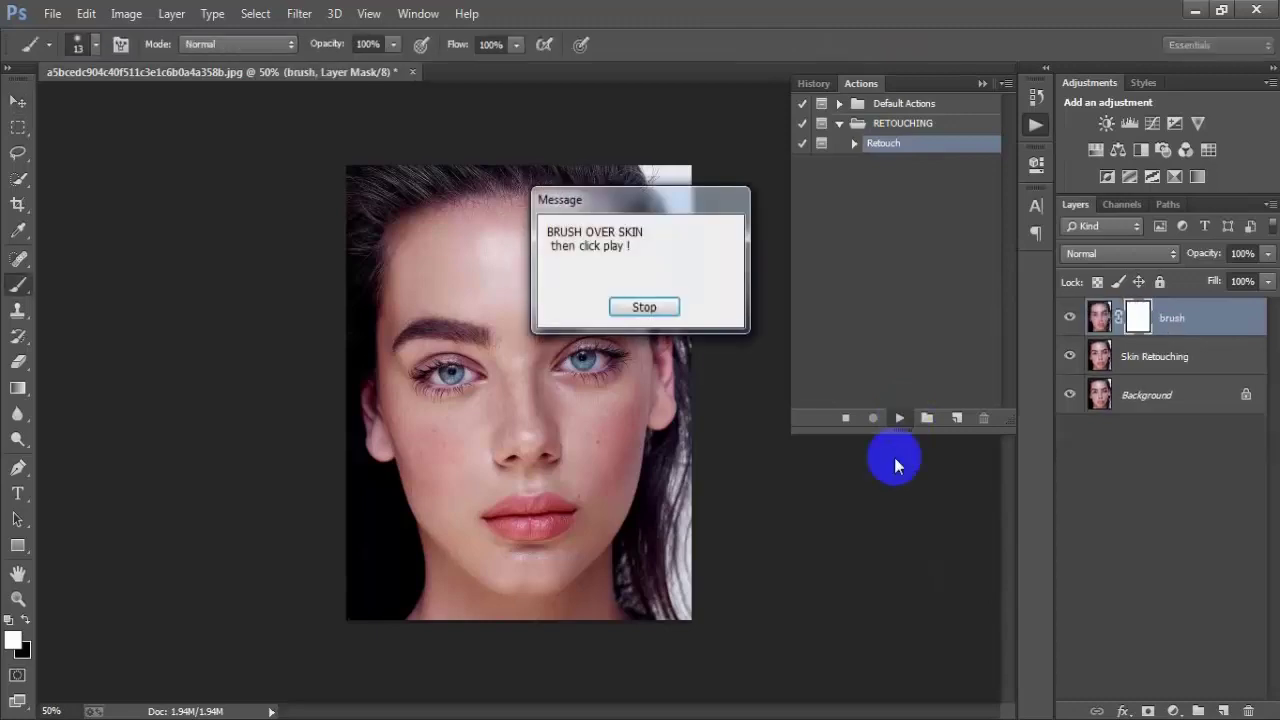
click(634, 306)
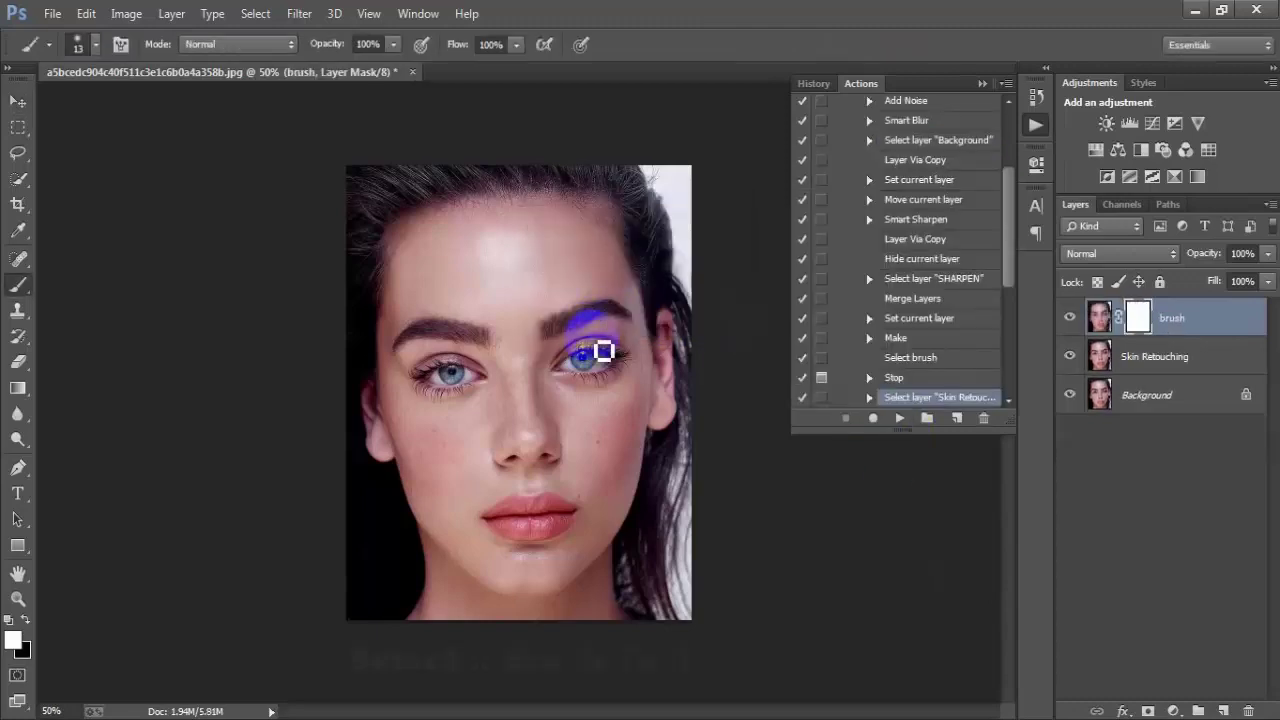
Set up a soft round 70 px Brush with default black foreground, readying 60% opacity
right_click(30, 289)
click(82, 281)
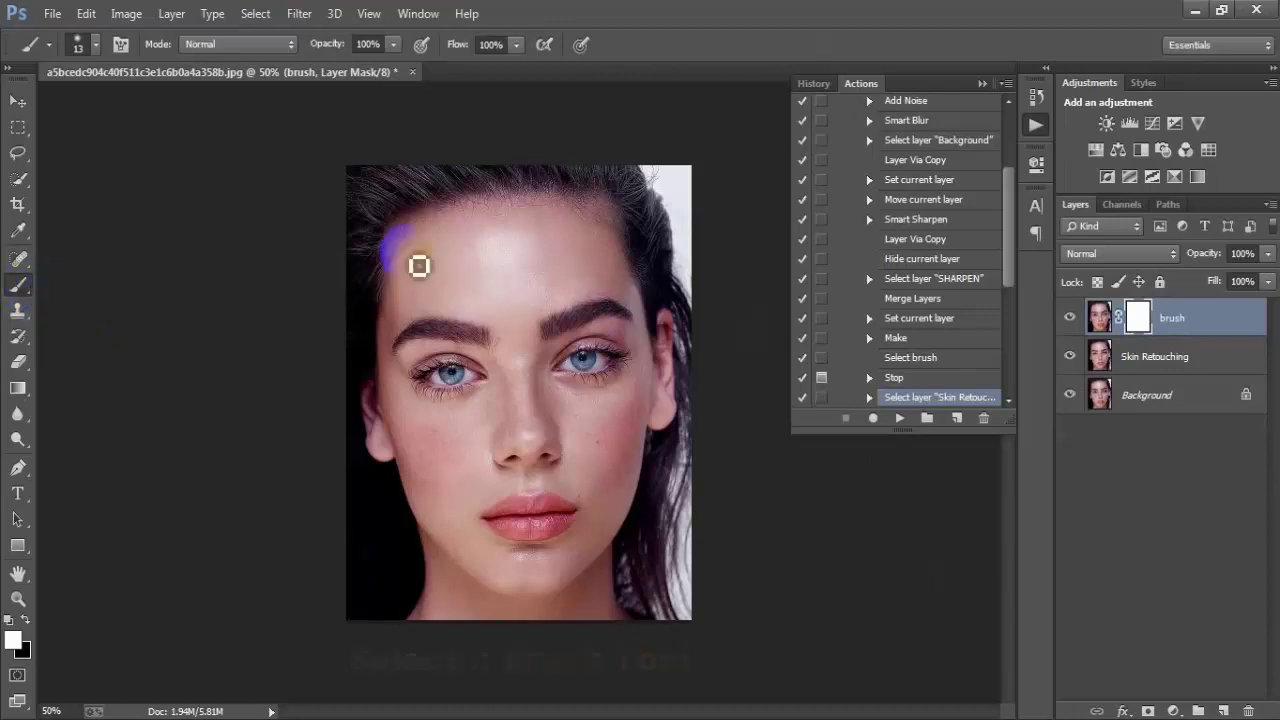
right_click(477, 255)
click(500, 383)
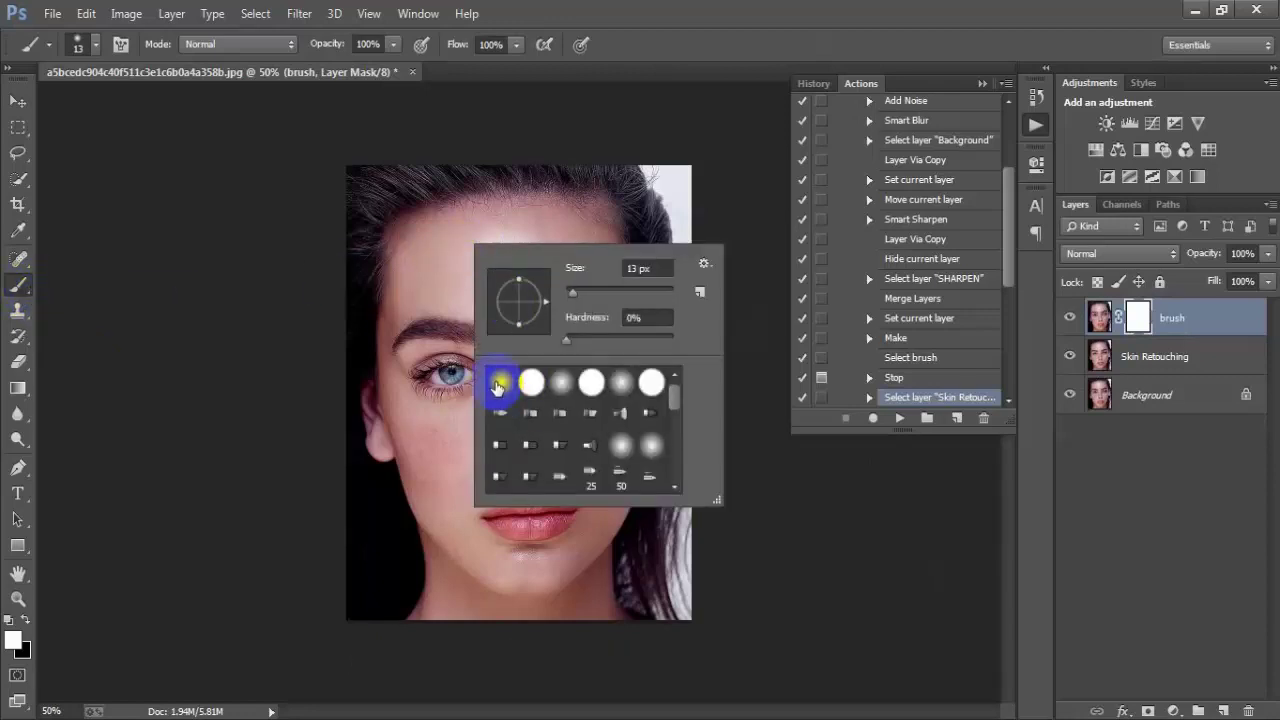
click(769, 23)
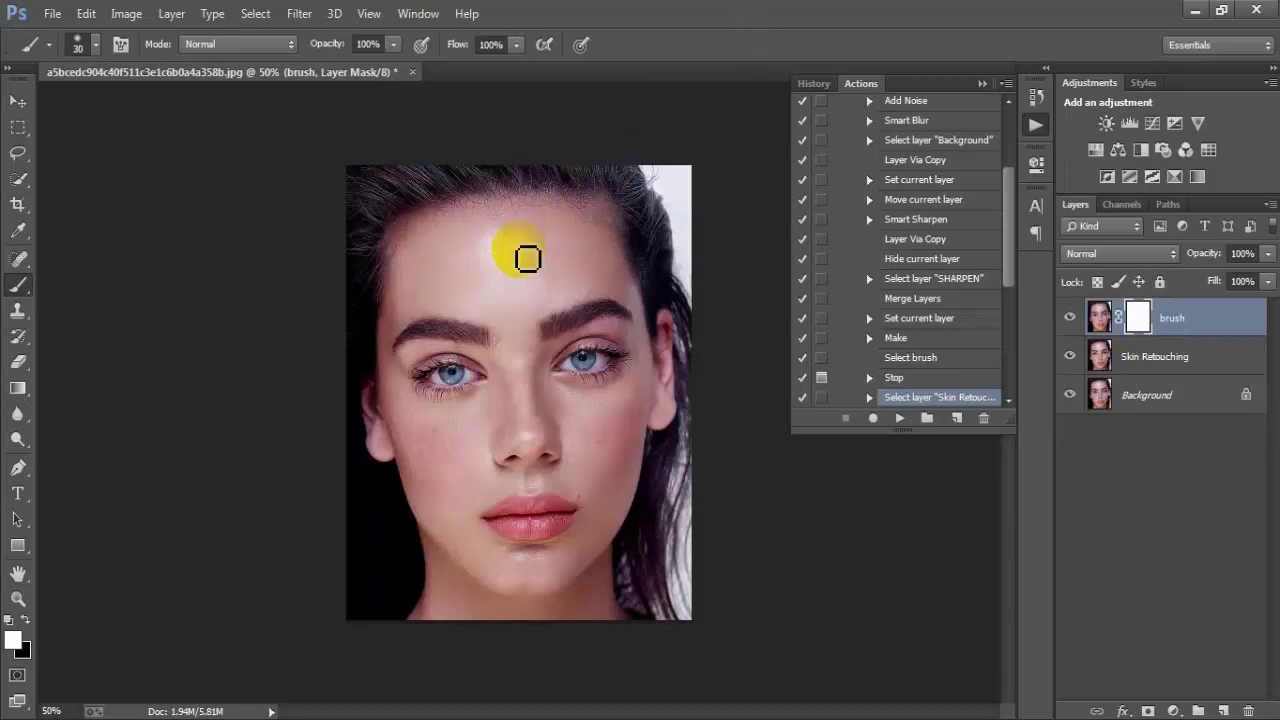
drag(520, 251, 534, 243)
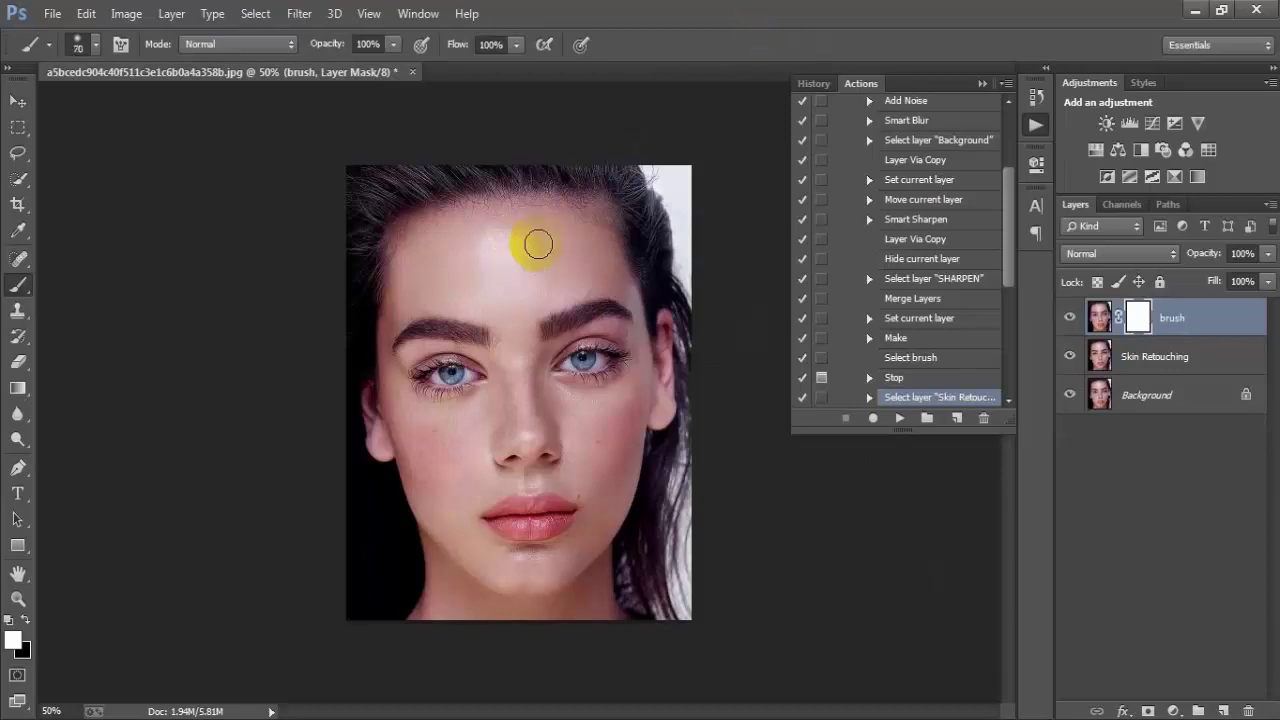
key(d)
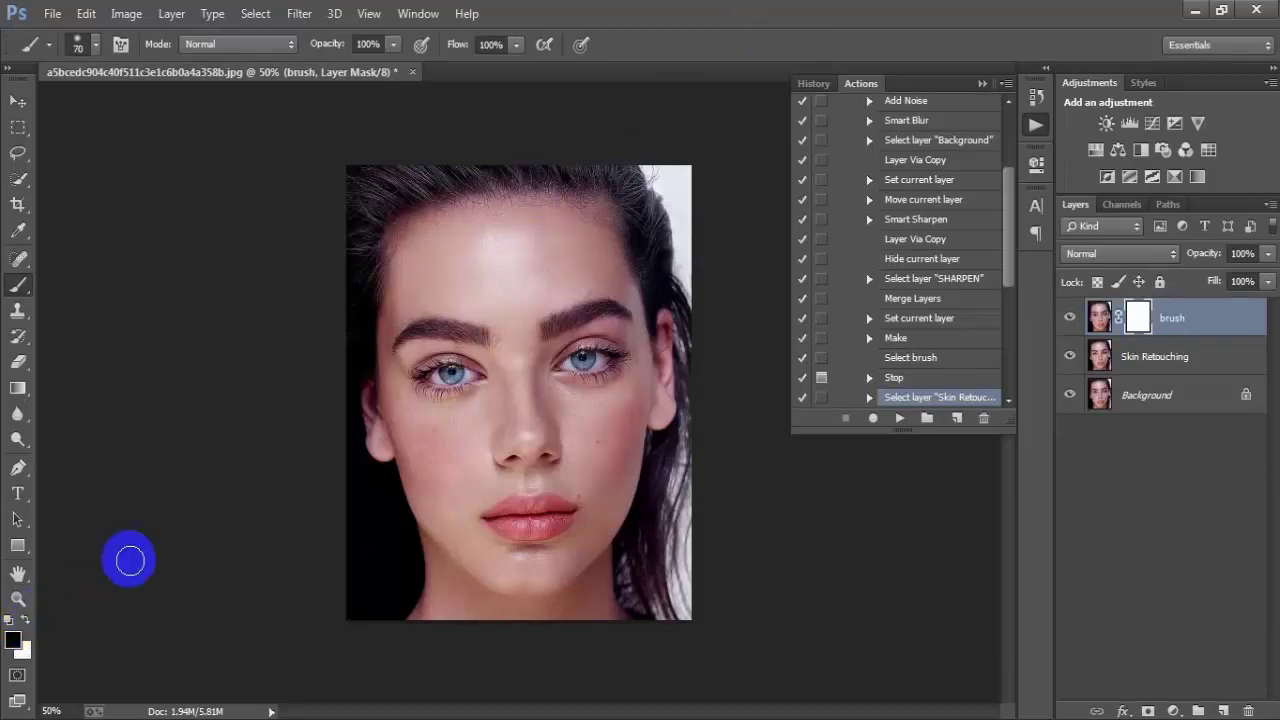
click(365, 44)
text(60)
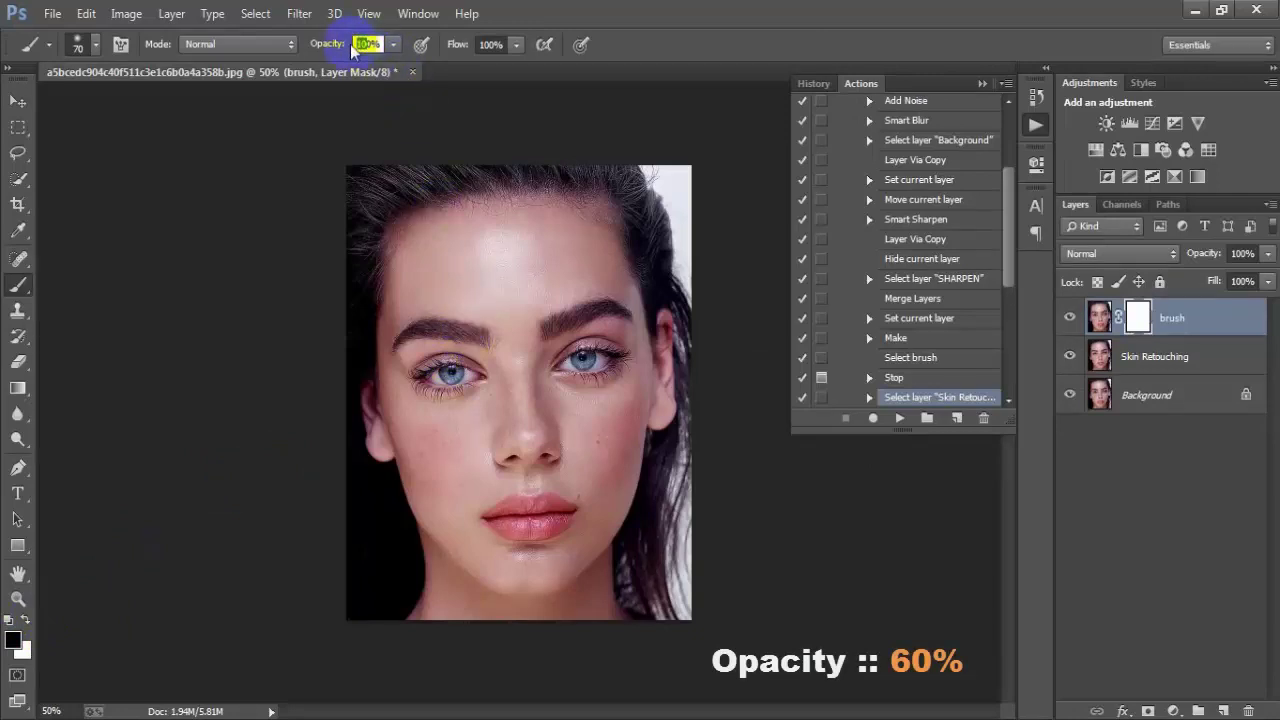
Zoom to 100% and paint the mask across the whole forehead at 60% opacity
drag(478, 335, 495, 322)
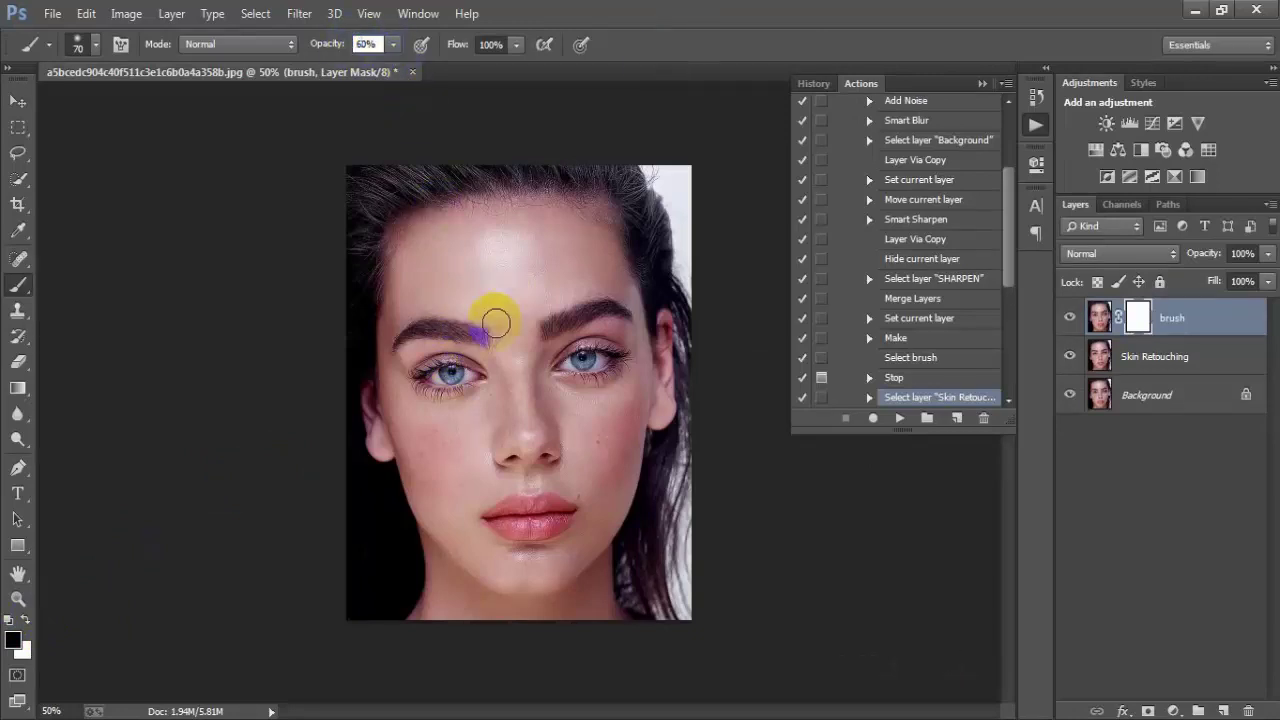
key(ctrl+plus)
key(ctrl+plus)
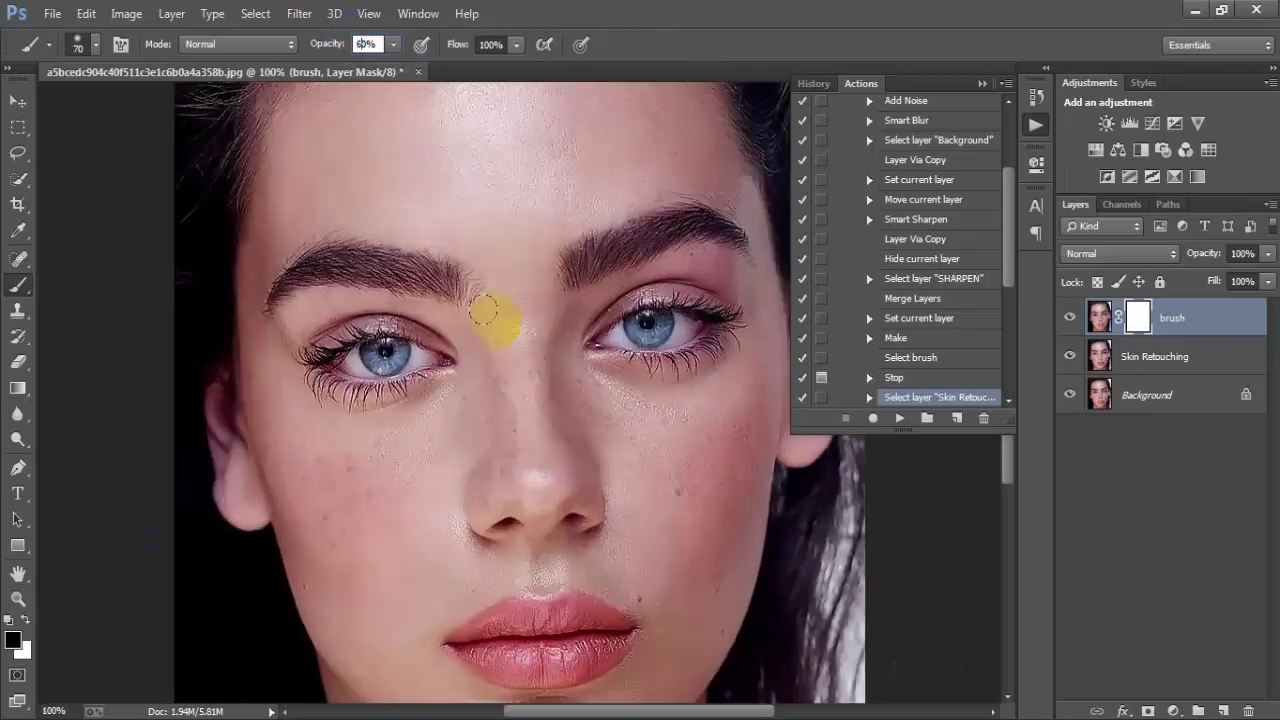
drag(557, 277, 470, 400)
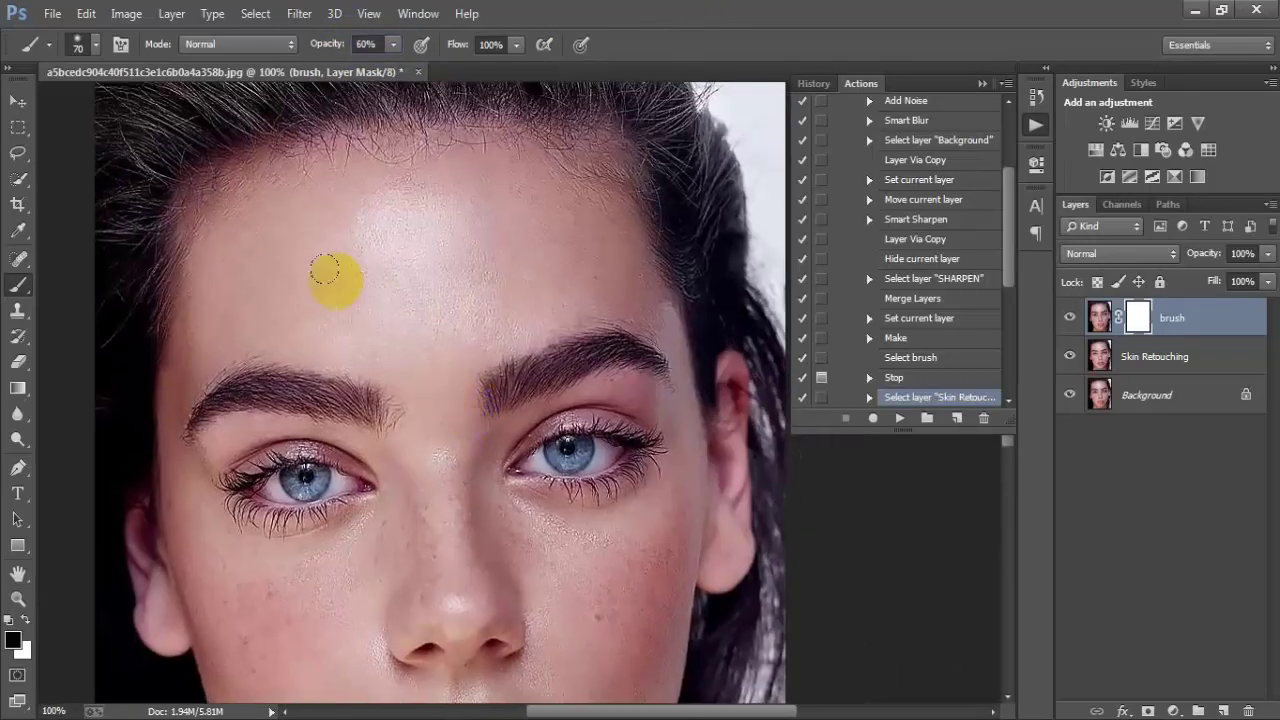
drag(411, 206, 468, 174)
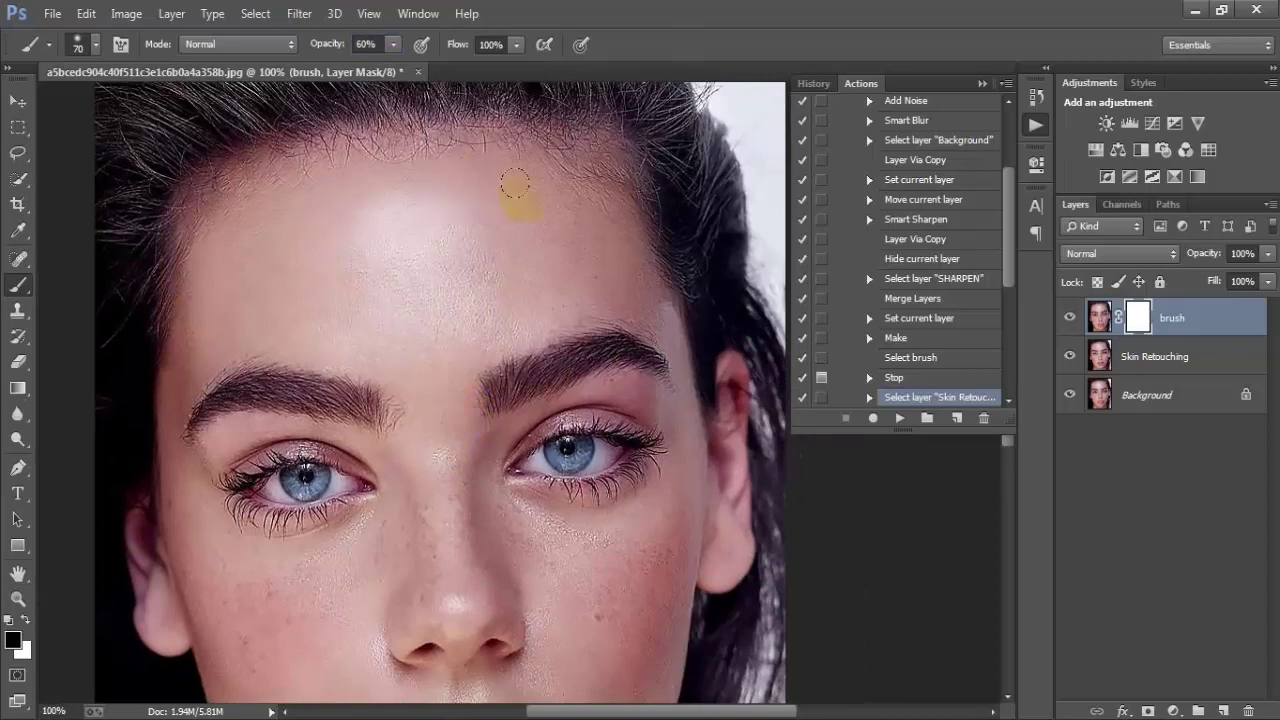
click(328, 170)
click(226, 262)
drag(396, 181, 430, 152)
mouse_move(346, 277)
mouse_down()
mouse_move(517, 300)
mouse_move(250, 316)
mouse_up()
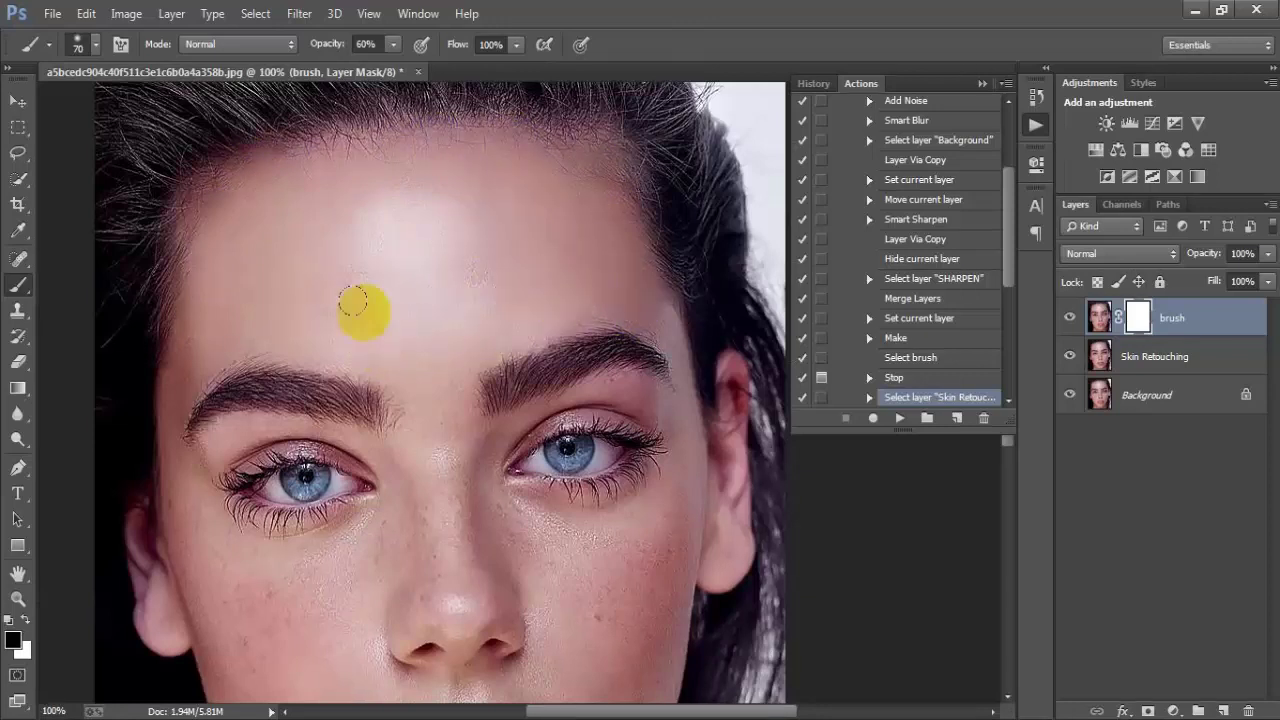
drag(238, 220, 499, 170)
drag(420, 263, 223, 219)
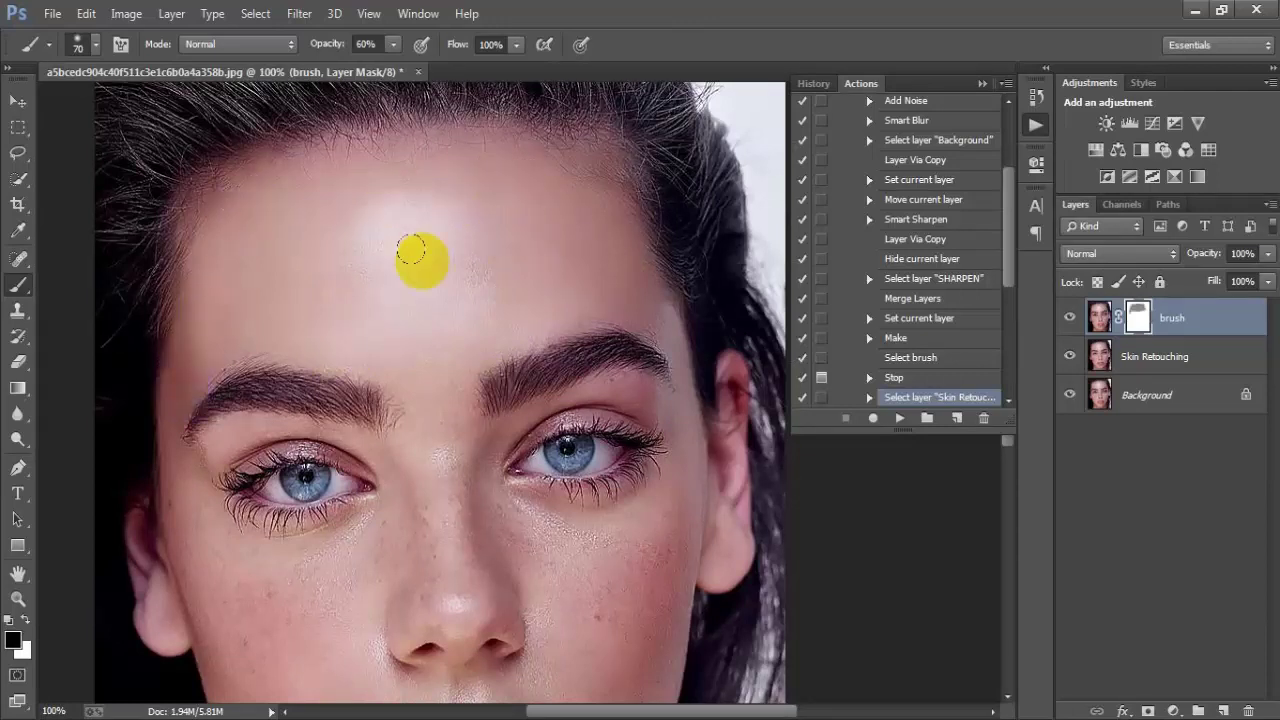
mouse_move(440, 160)
mouse_down()
mouse_move(430, 146)
mouse_move(240, 193)
mouse_up()
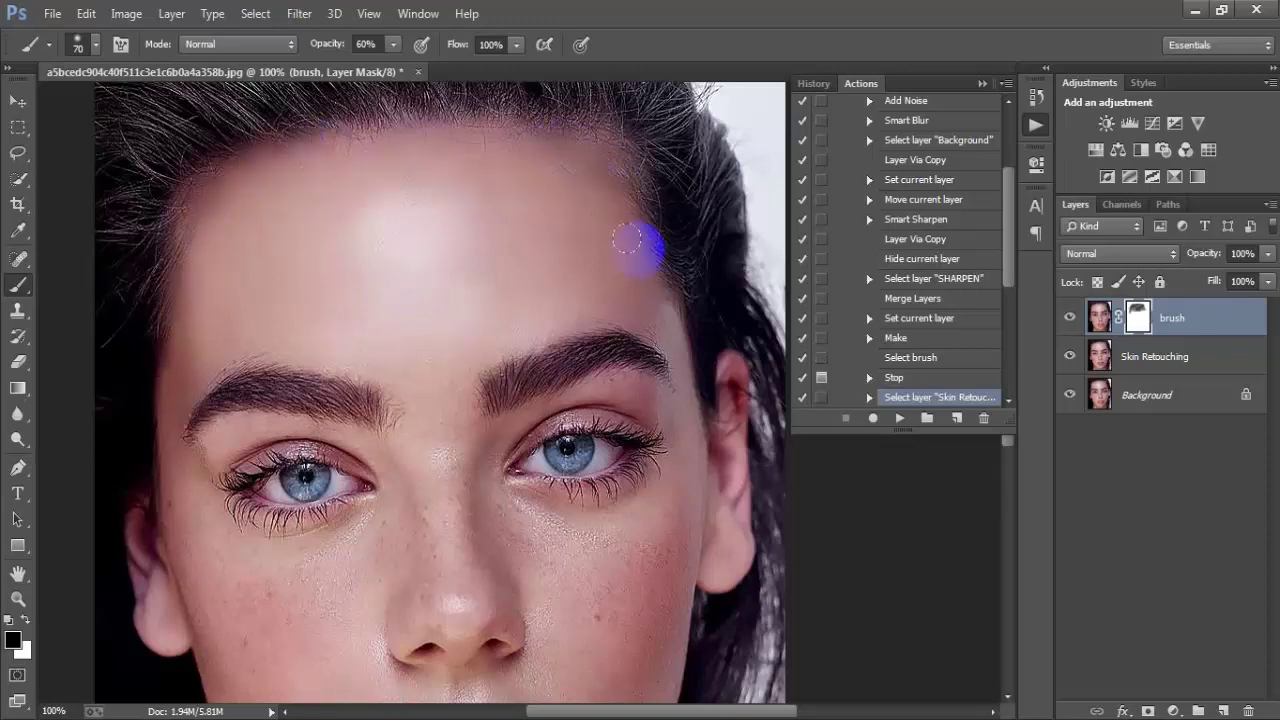
Paint the mask along the upper forehead and under the right-hand eye
scroll(570, 305, down, 3)
scroll(528, 365, down, 2)
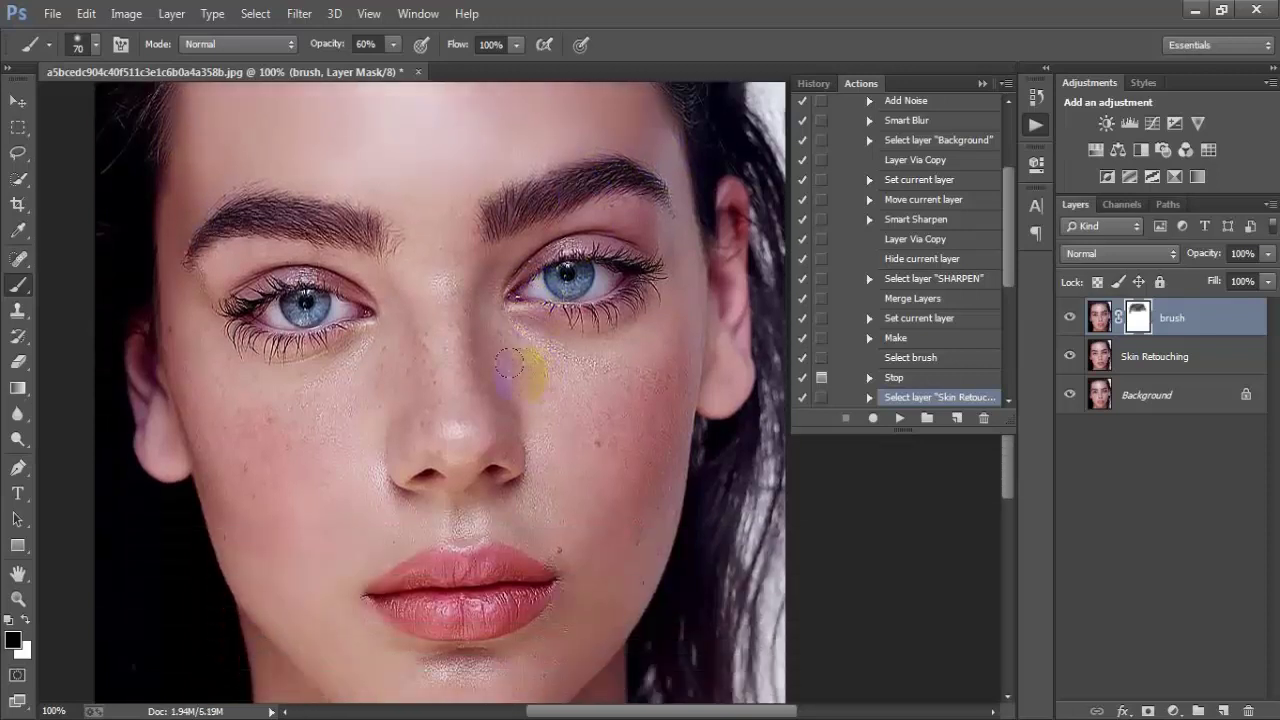
mouse_move(429, 237)
mouse_down()
mouse_move(422, 156)
mouse_move(186, 143)
mouse_up()
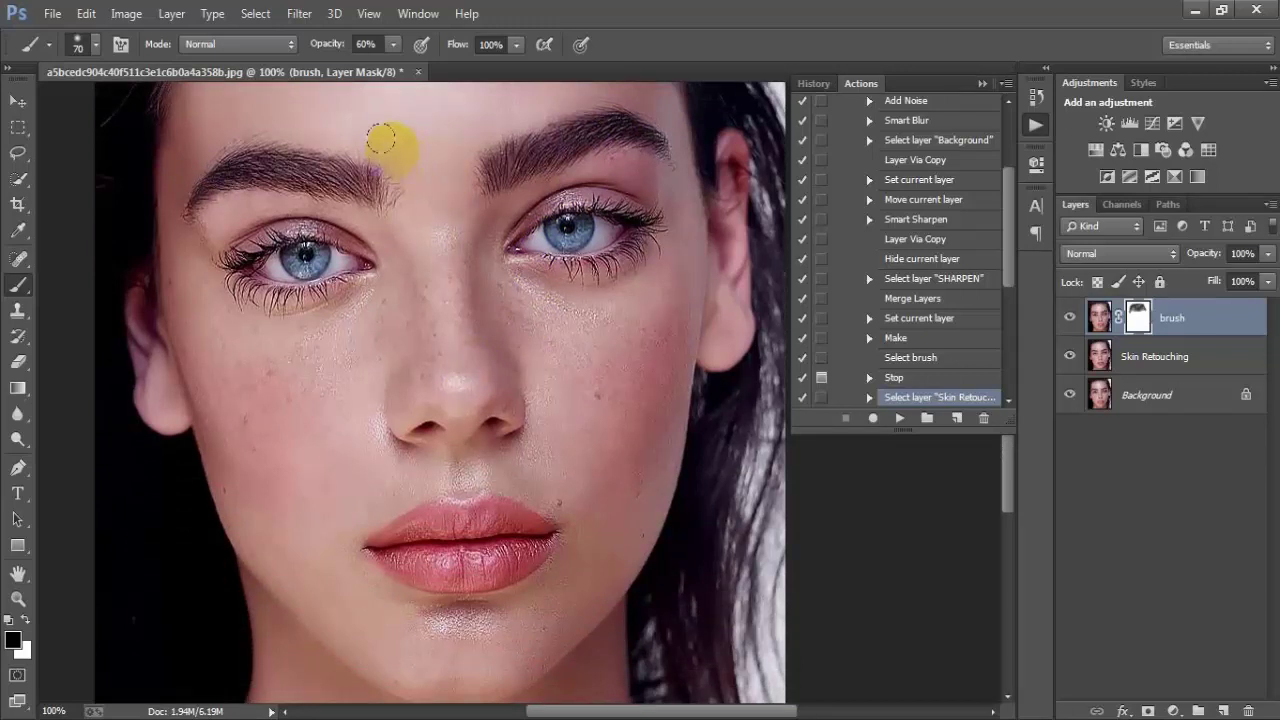
click(447, 90)
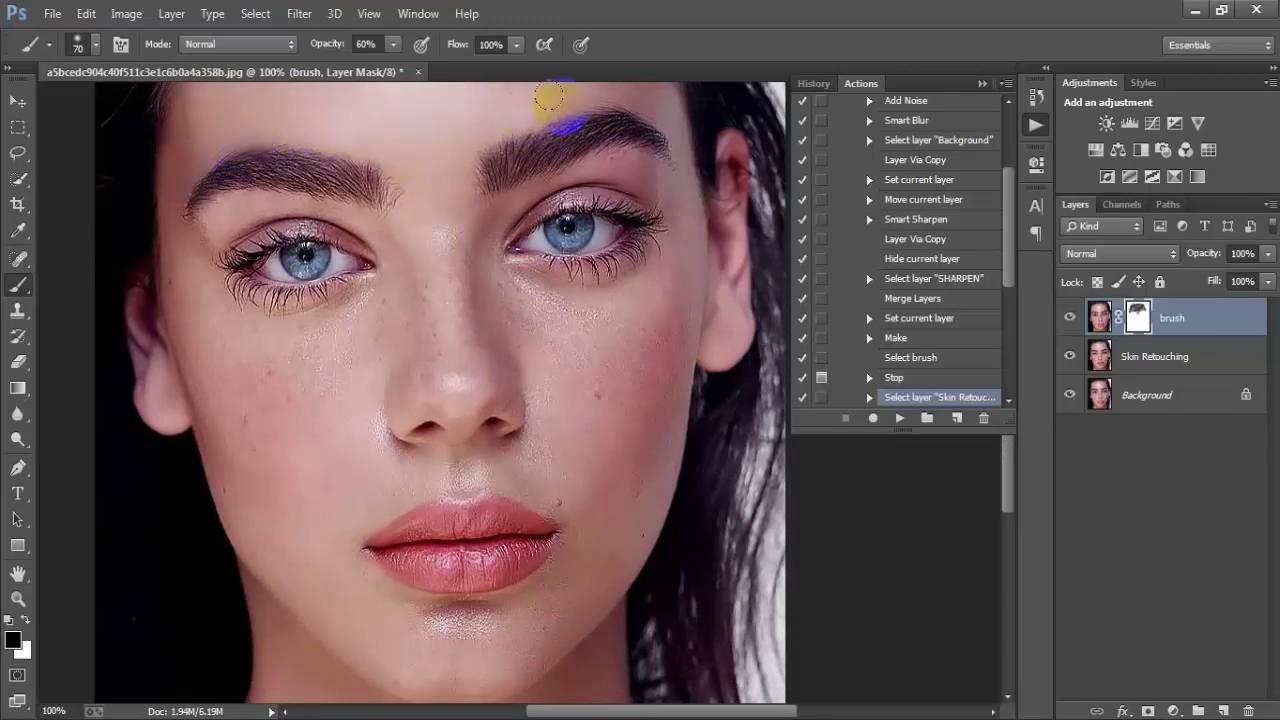
drag(447, 92, 508, 100)
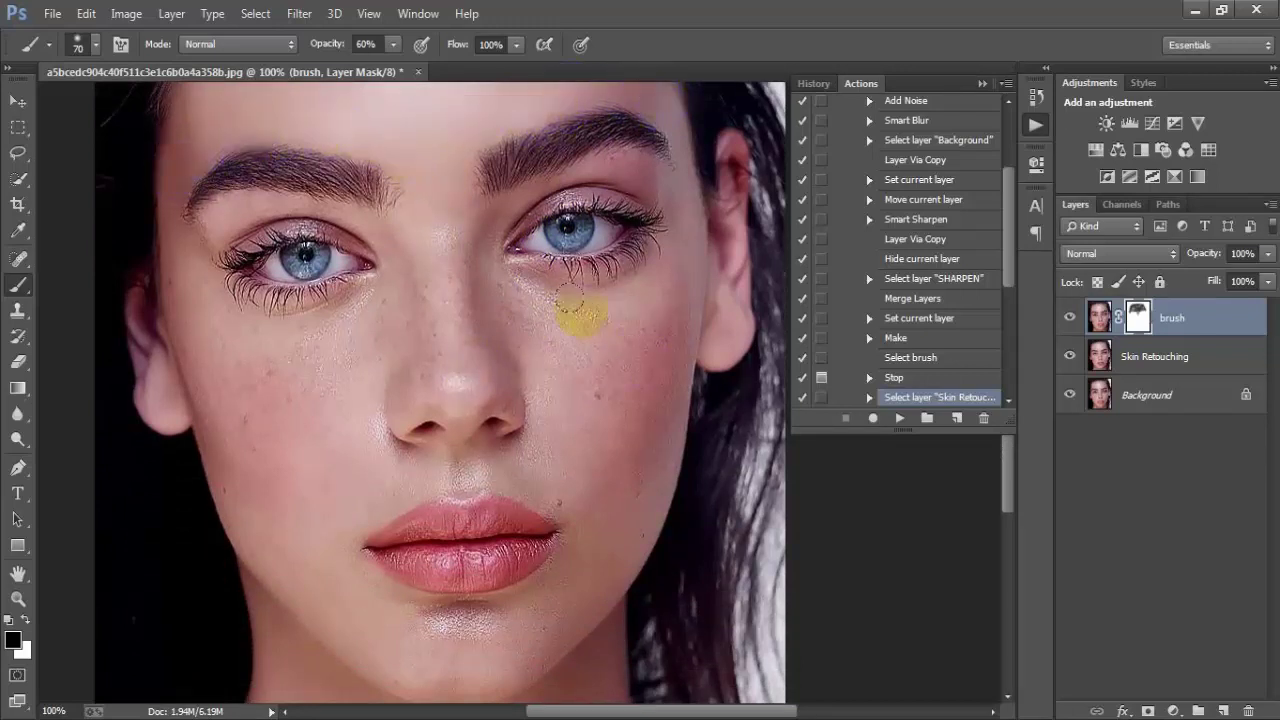
drag(571, 314, 495, 292)
drag(595, 315, 585, 300)
Paint the mask down both cheeks, over the nose bridge and at the eye corners
mouse_move(628, 398)
mouse_down()
mouse_move(640, 428)
mouse_move(612, 450)
mouse_move(560, 318)
mouse_up()
drag(668, 291, 614, 389)
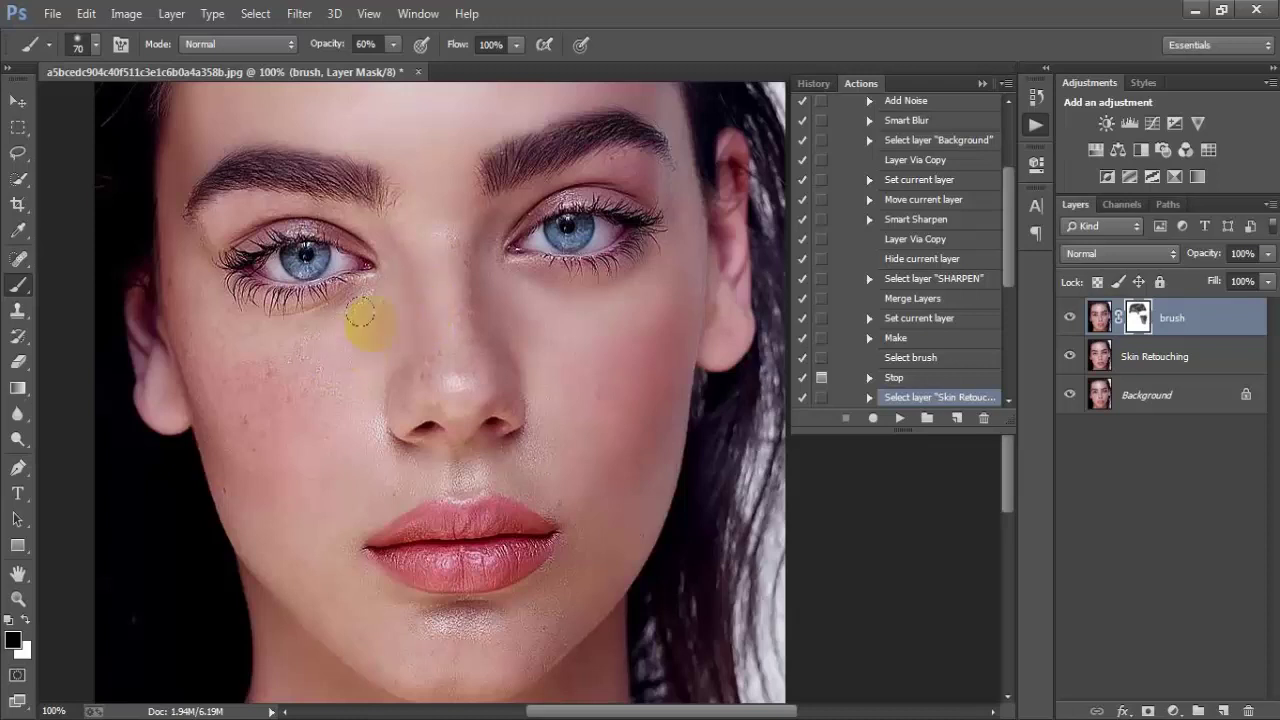
drag(171, 286, 258, 360)
drag(503, 362, 481, 358)
mouse_move(352, 212)
mouse_down()
mouse_move(186, 223)
mouse_move(177, 243)
mouse_up()
mouse_move(535, 215)
mouse_down()
mouse_move(508, 210)
mouse_move(600, 200)
mouse_move(665, 215)
mouse_up()
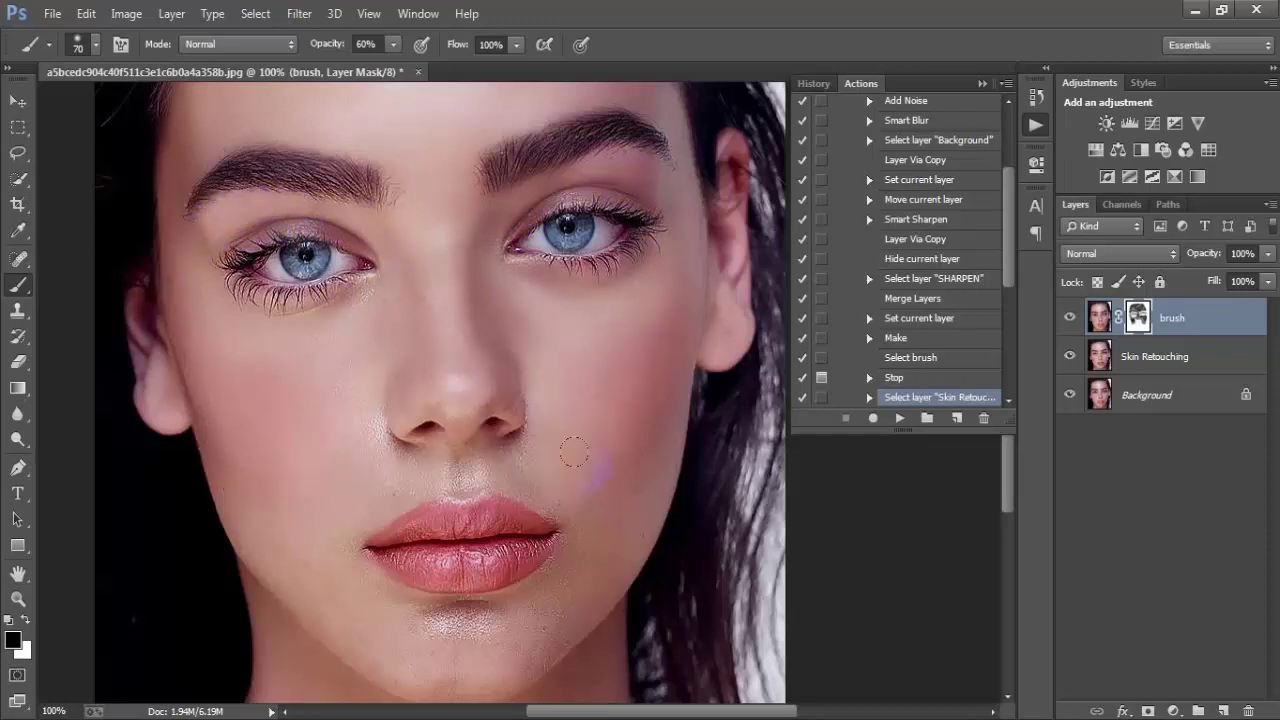
scroll(600, 470, down, 3)
mouse_move(586, 480)
mouse_down()
mouse_move(562, 413)
mouse_move(563, 495)
mouse_move(513, 545)
mouse_move(528, 568)
mouse_up()
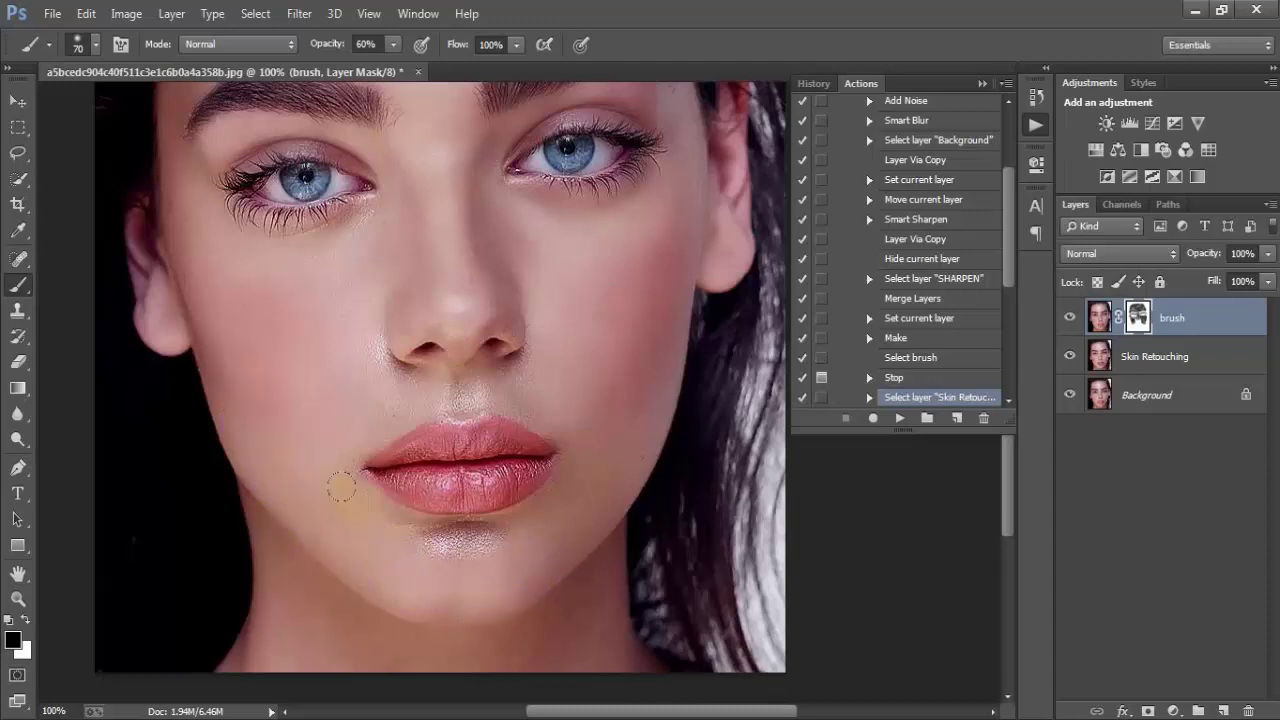
Paint the mask over the chin, below the nose, around the nostrils and both lip corners
click(463, 540)
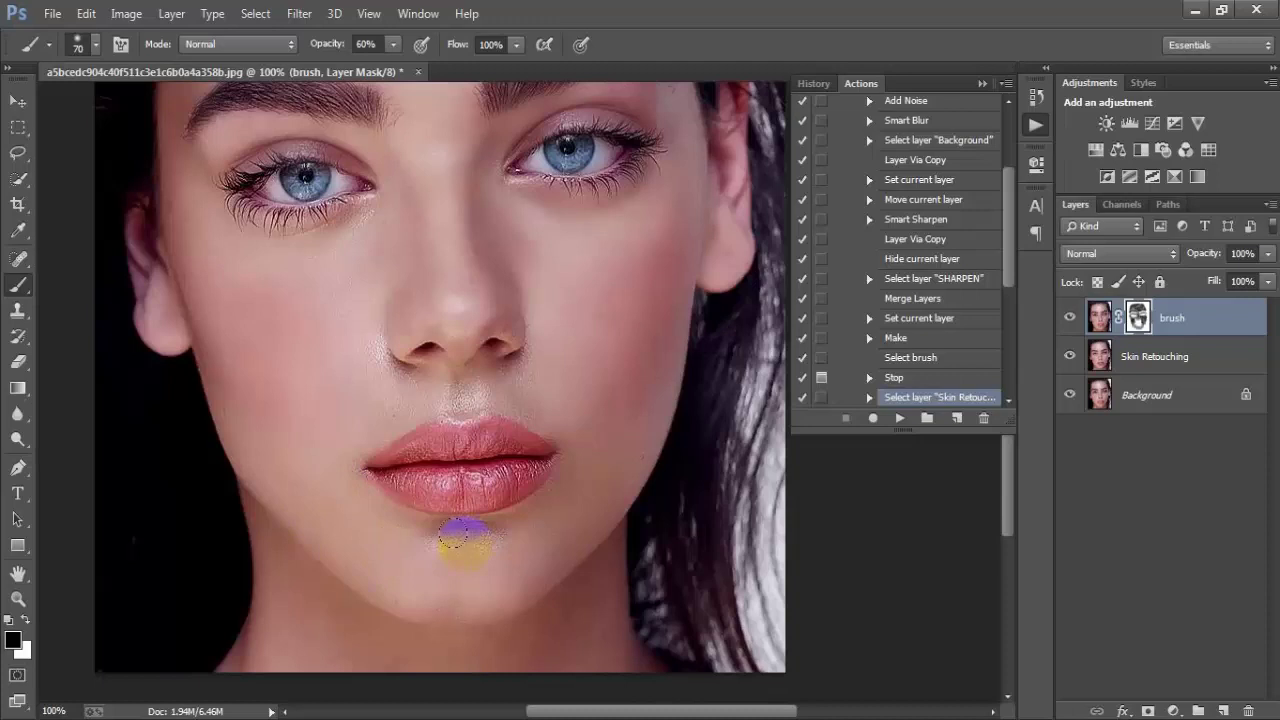
mouse_move(452, 537)
mouse_down()
mouse_move(489, 536)
mouse_move(405, 370)
mouse_up()
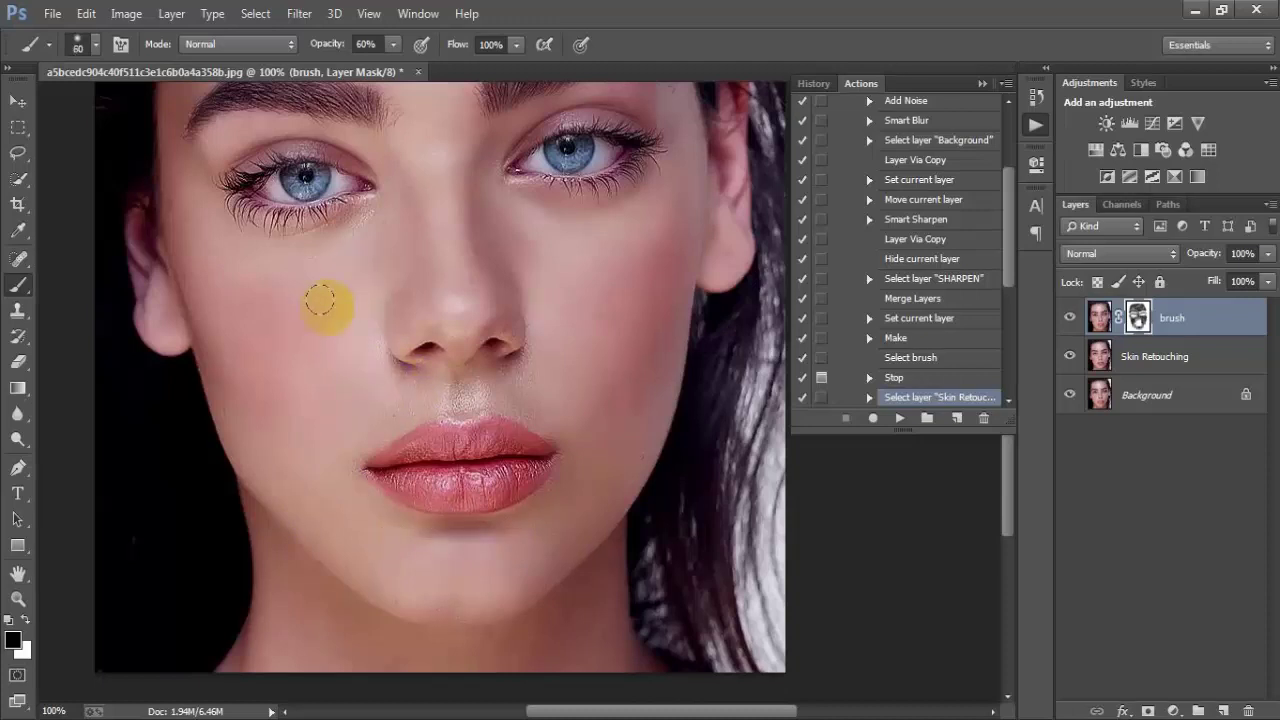
drag(476, 365, 467, 380)
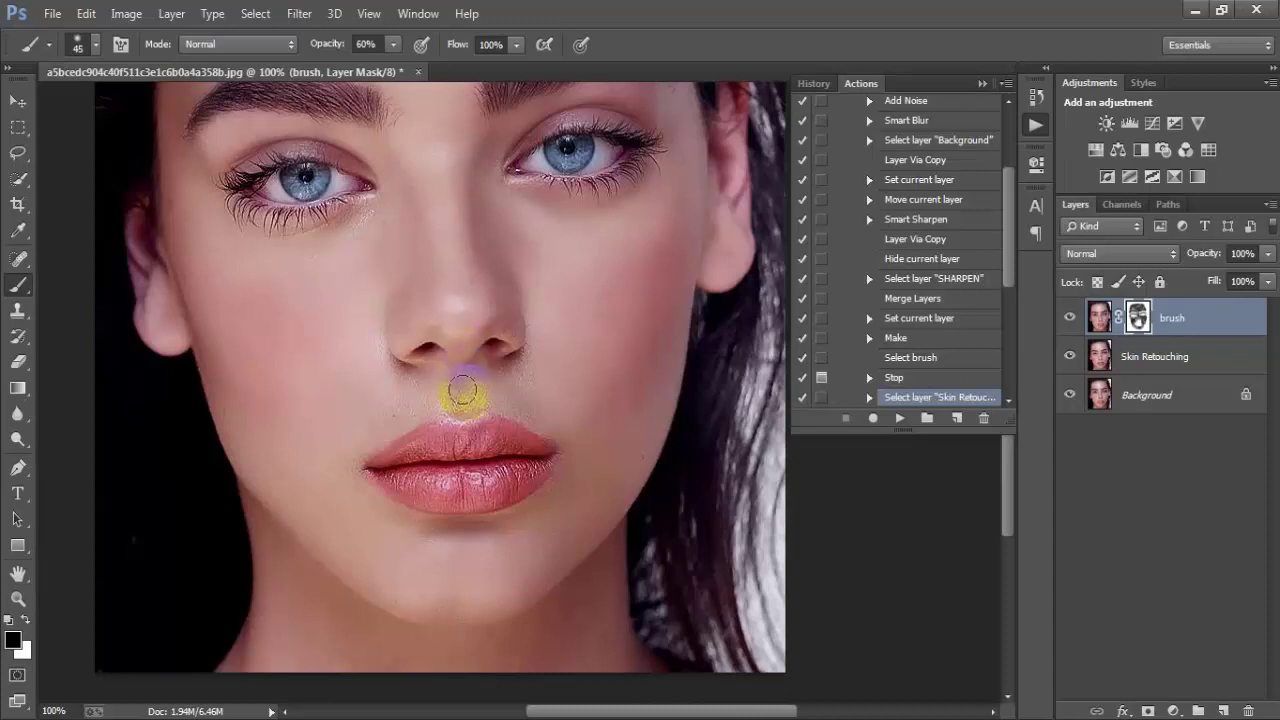
mouse_move(507, 432)
mouse_down()
mouse_move(497, 320)
mouse_move(524, 352)
mouse_up()
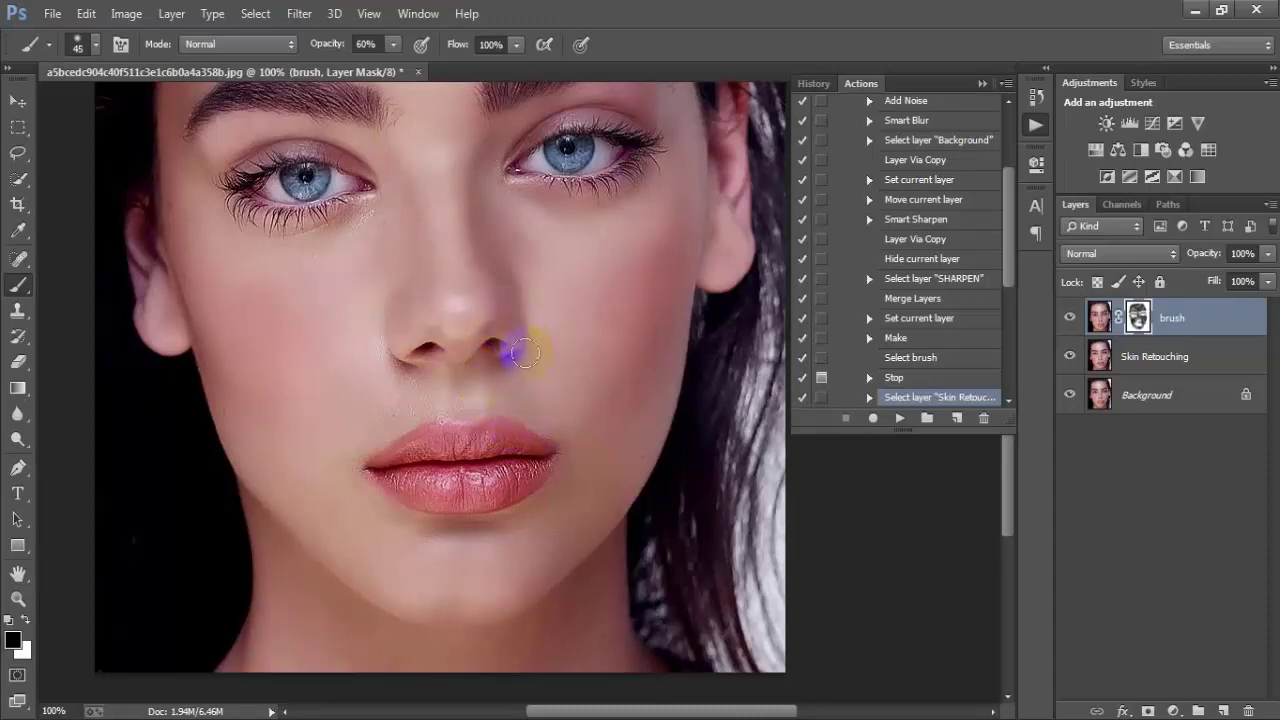
mouse_move(449, 309)
mouse_down()
mouse_move(444, 342)
mouse_move(405, 390)
mouse_up()
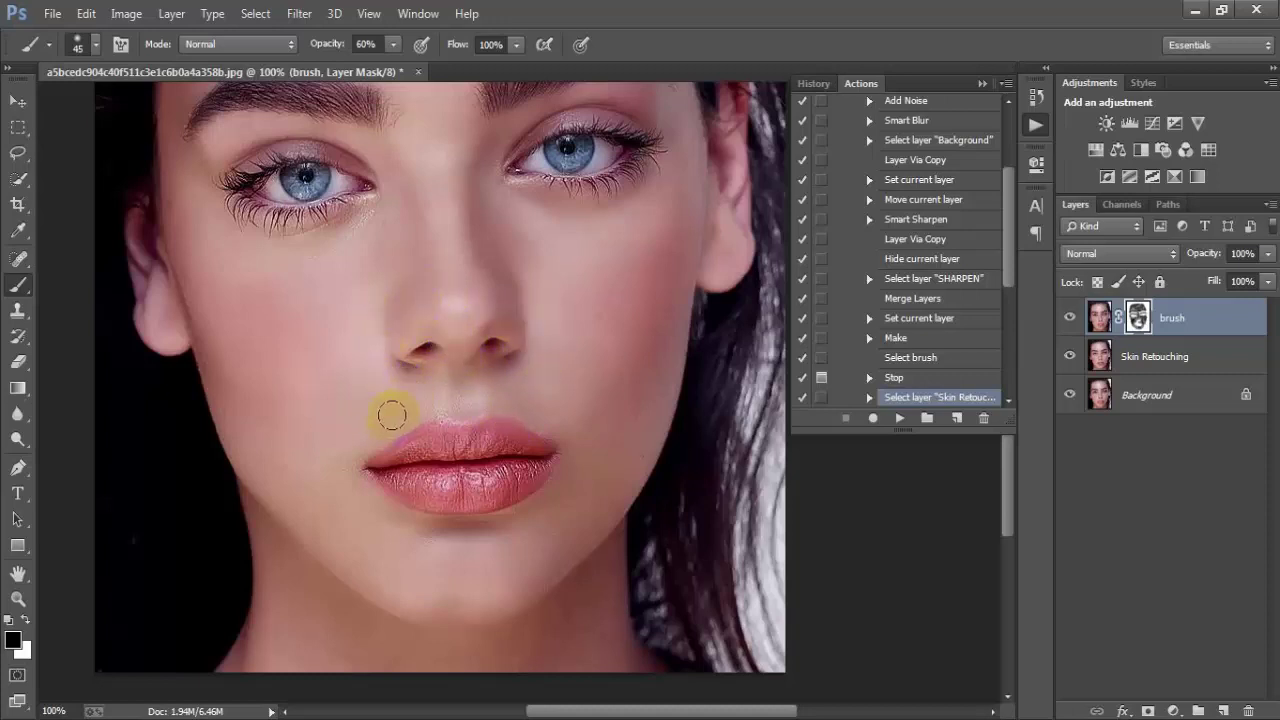
drag(370, 468, 353, 480)
click(454, 384)
mouse_move(557, 443)
mouse_down()
mouse_move(443, 523)
mouse_move(372, 505)
mouse_up()
Smooth the inner eye corner and the skin under the left eye to the outer brow
scroll(366, 336, up, 3)
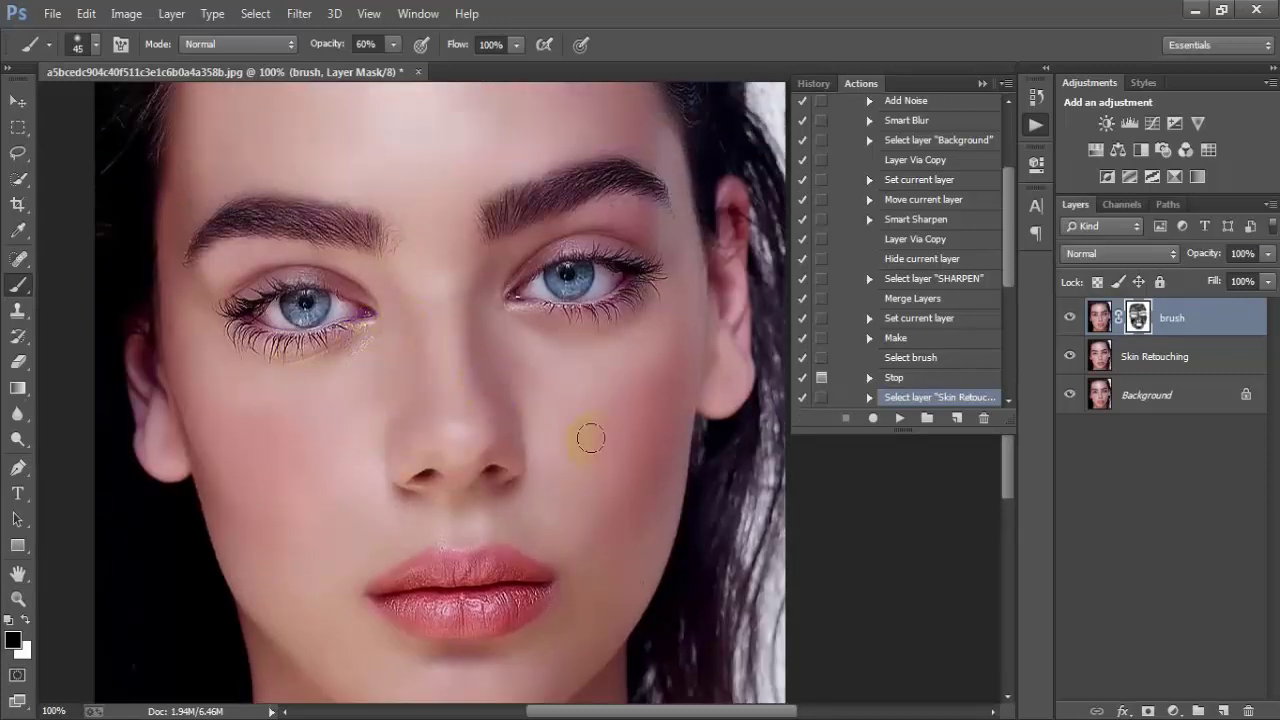
click(511, 289)
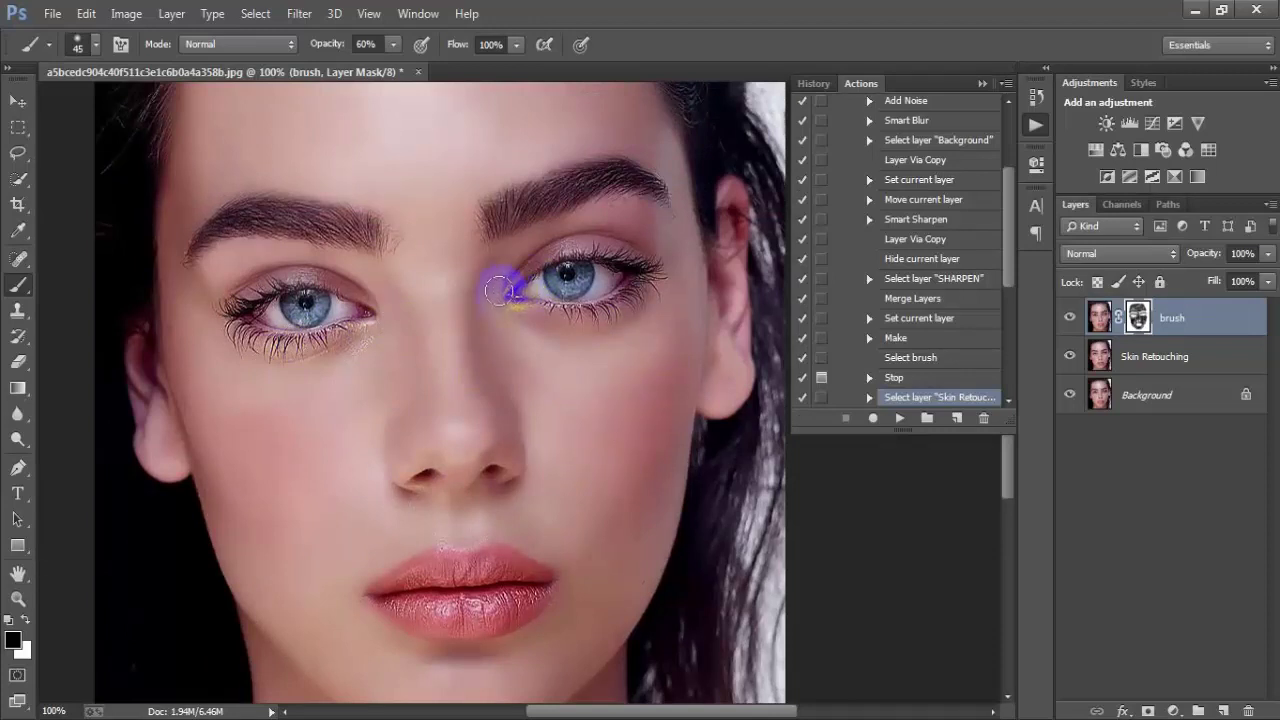
drag(498, 290, 507, 334)
drag(177, 329, 163, 300)
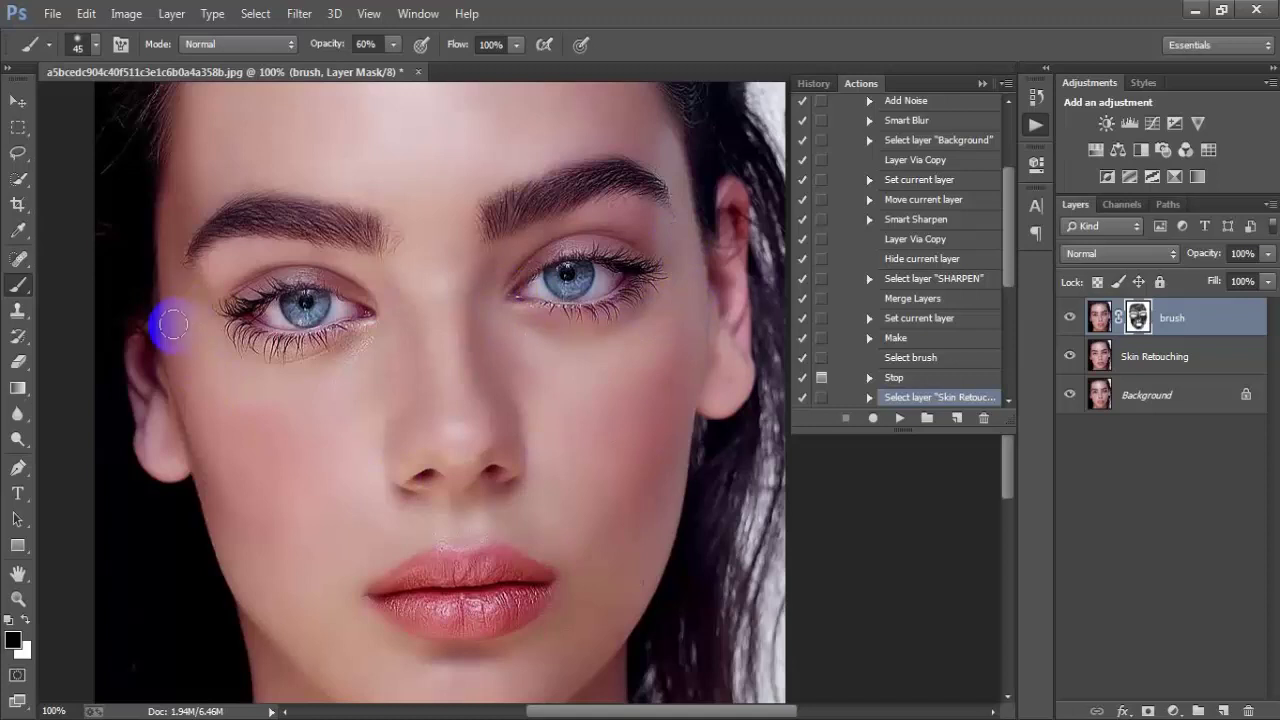
drag(371, 302, 354, 356)
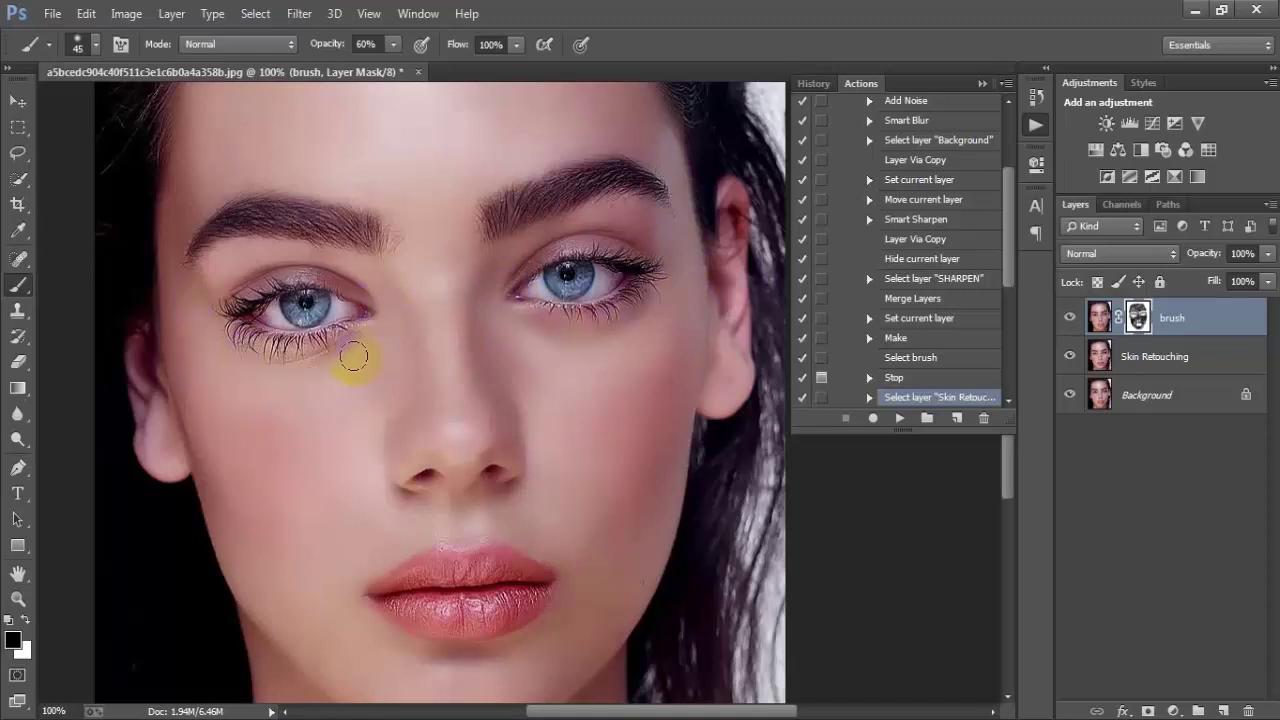
mouse_move(262, 356)
mouse_down()
mouse_move(195, 270)
mouse_move(314, 286)
mouse_move(571, 271)
mouse_move(509, 263)
mouse_move(617, 227)
mouse_move(679, 263)
mouse_up()
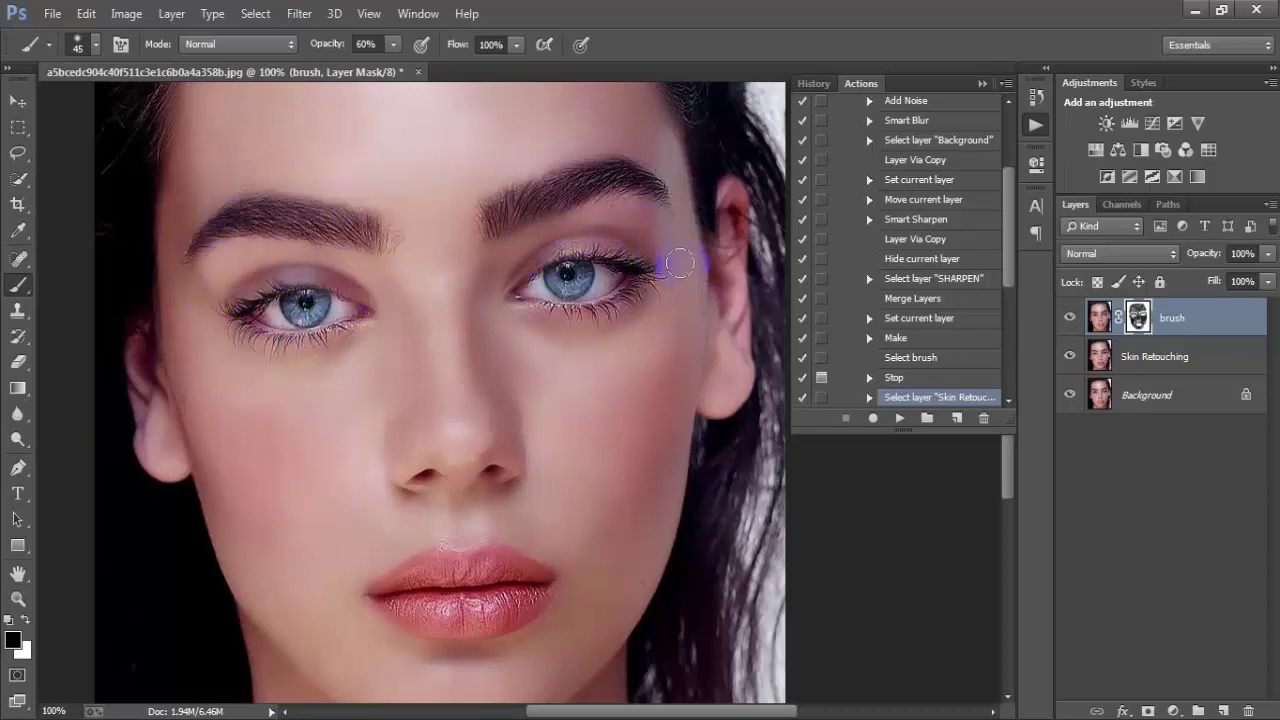
Smooth around the nostrils and across the nose, then zoom out to 66.7%
scroll(573, 486, down, 2)
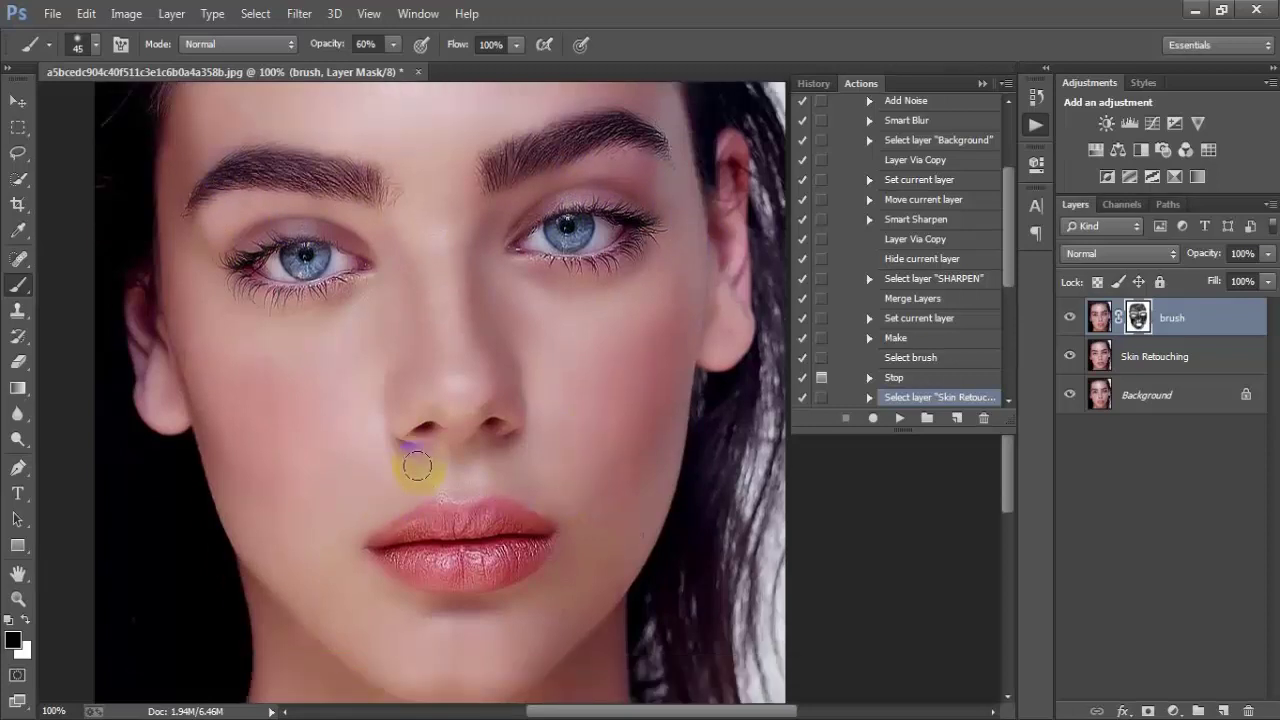
mouse_move(404, 455)
mouse_down()
mouse_move(407, 431)
mouse_move(532, 408)
mouse_up()
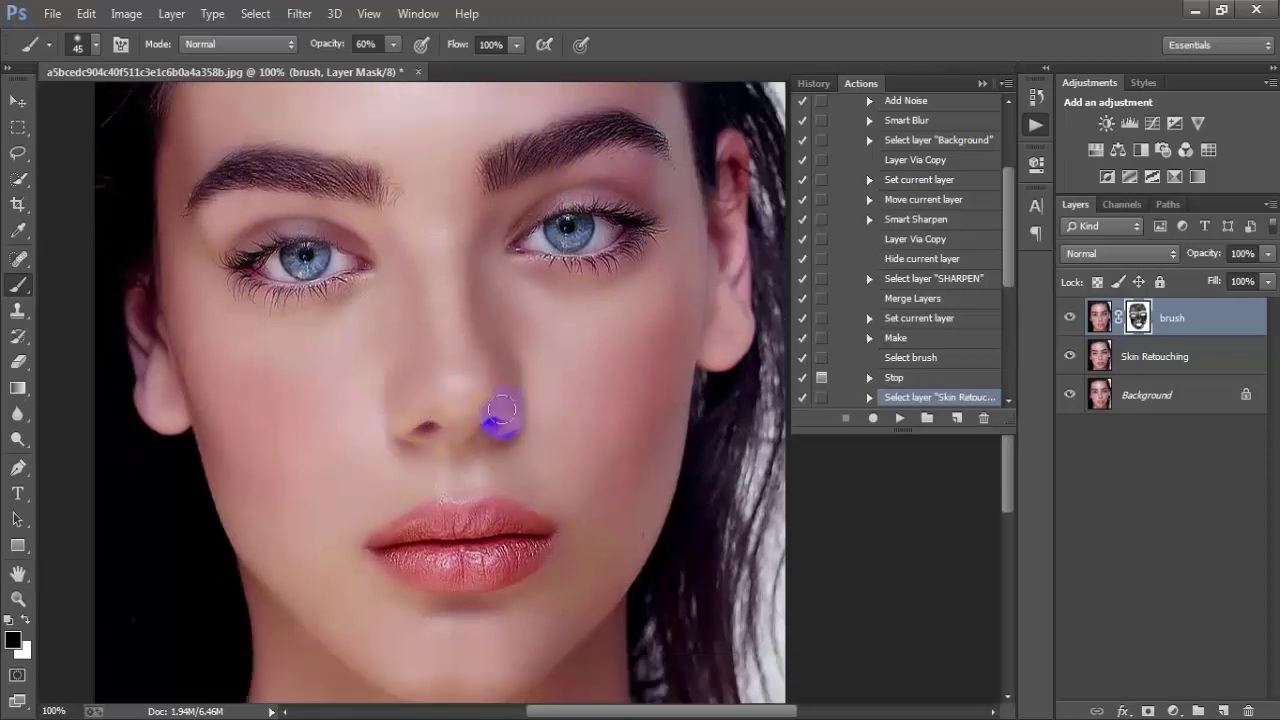
drag(405, 443, 410, 465)
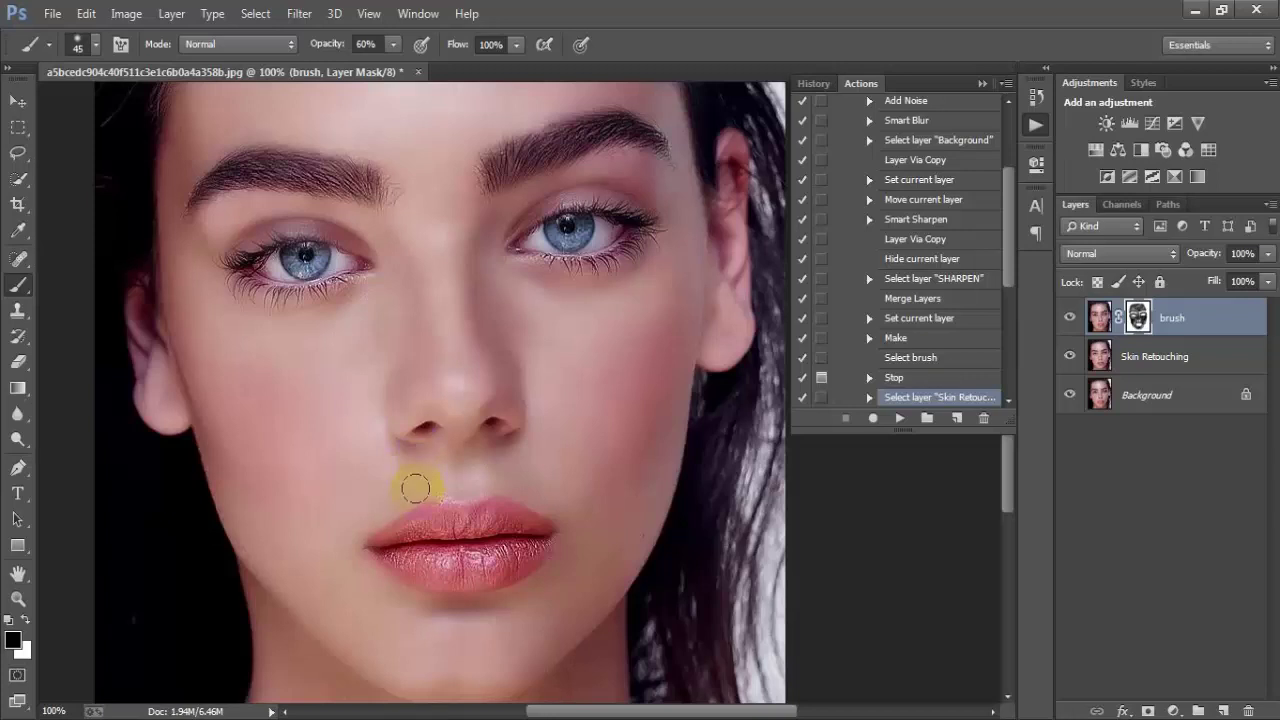
mouse_move(511, 465)
mouse_down()
mouse_move(500, 423)
mouse_move(423, 409)
mouse_move(479, 390)
mouse_move(476, 282)
mouse_up()
scroll(451, 255, up, 4)
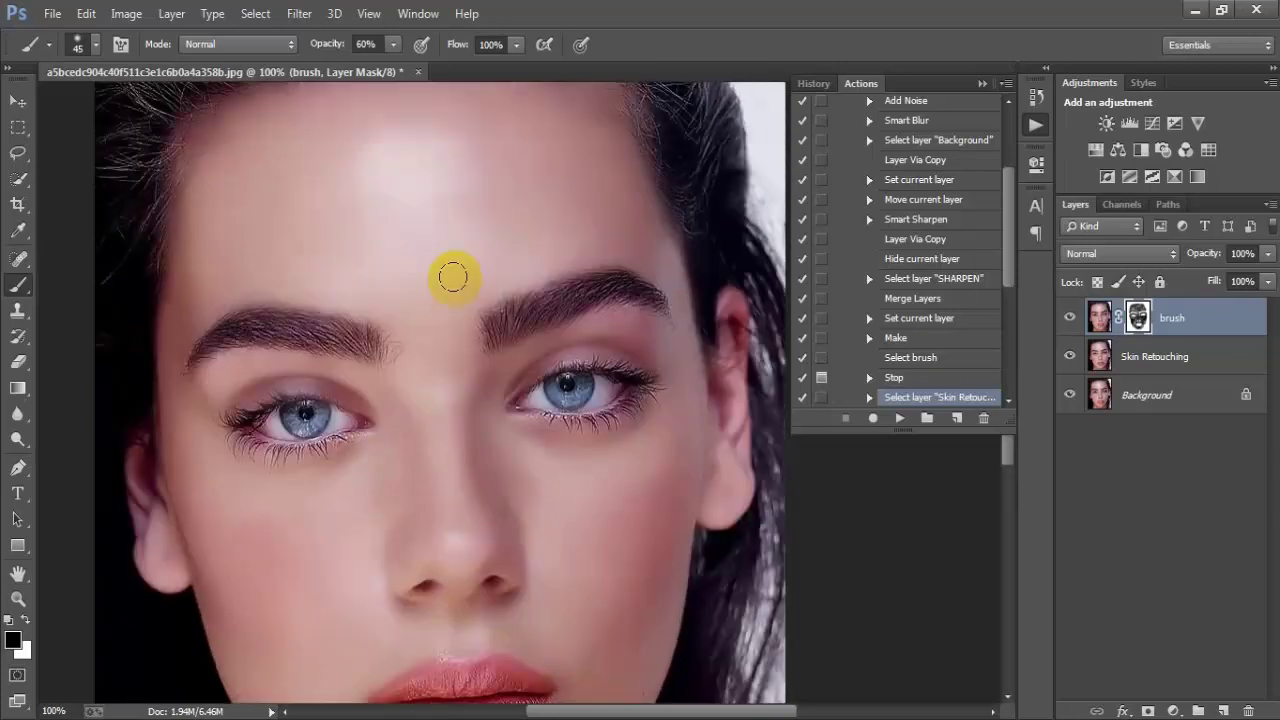
scroll(451, 277, up, 2)
scroll(408, 332, down, 3)
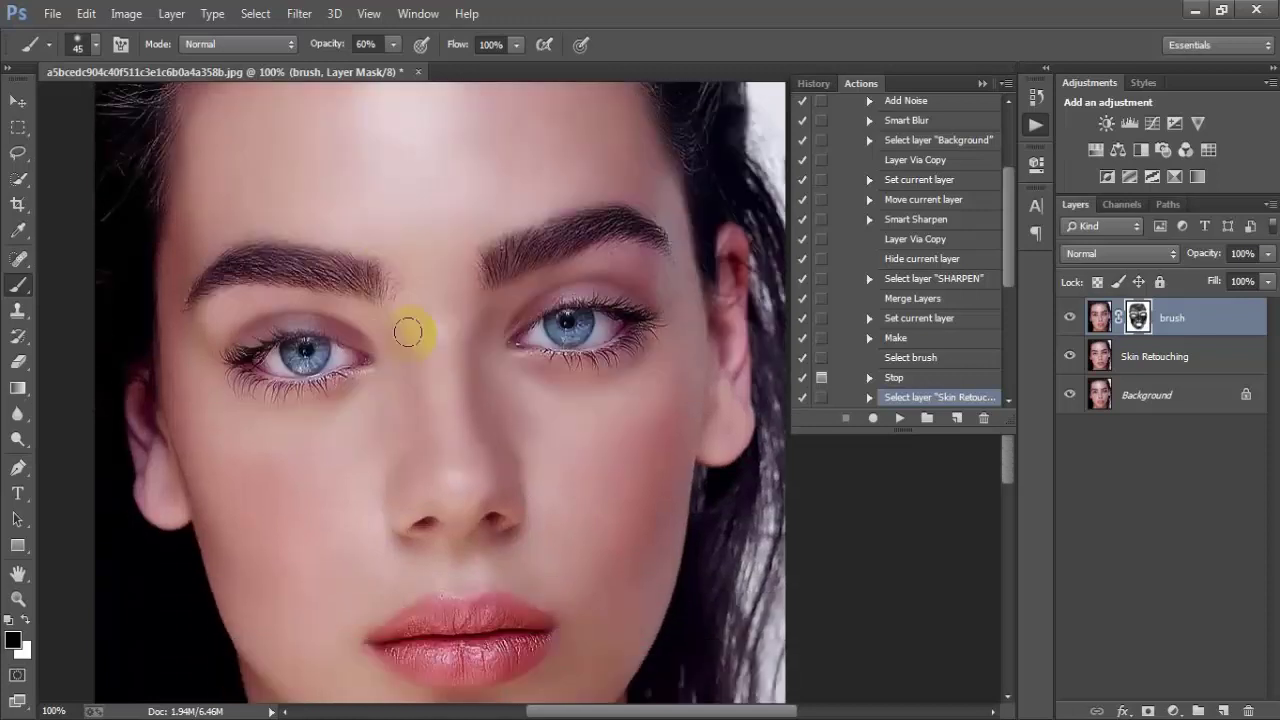
key(ctrl+minus)
click(432, 342)
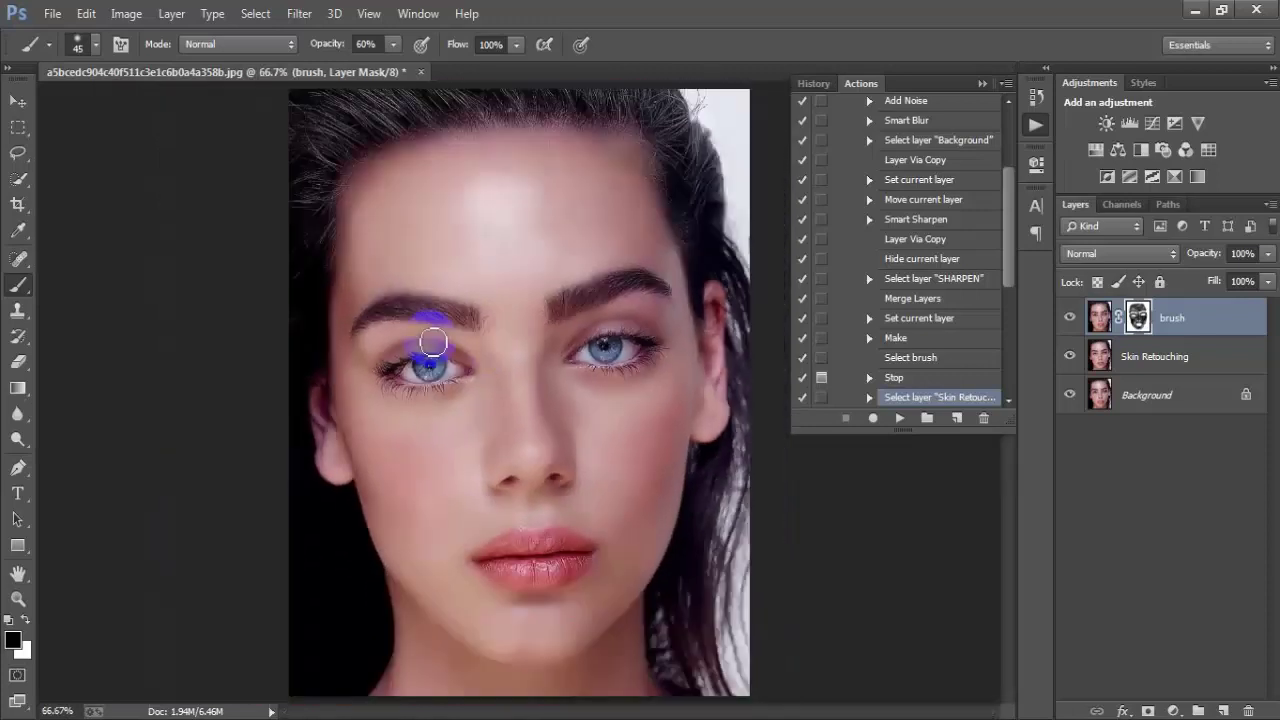
Lower the brush opacity to 40%
drag(405, 150, 370, 65)
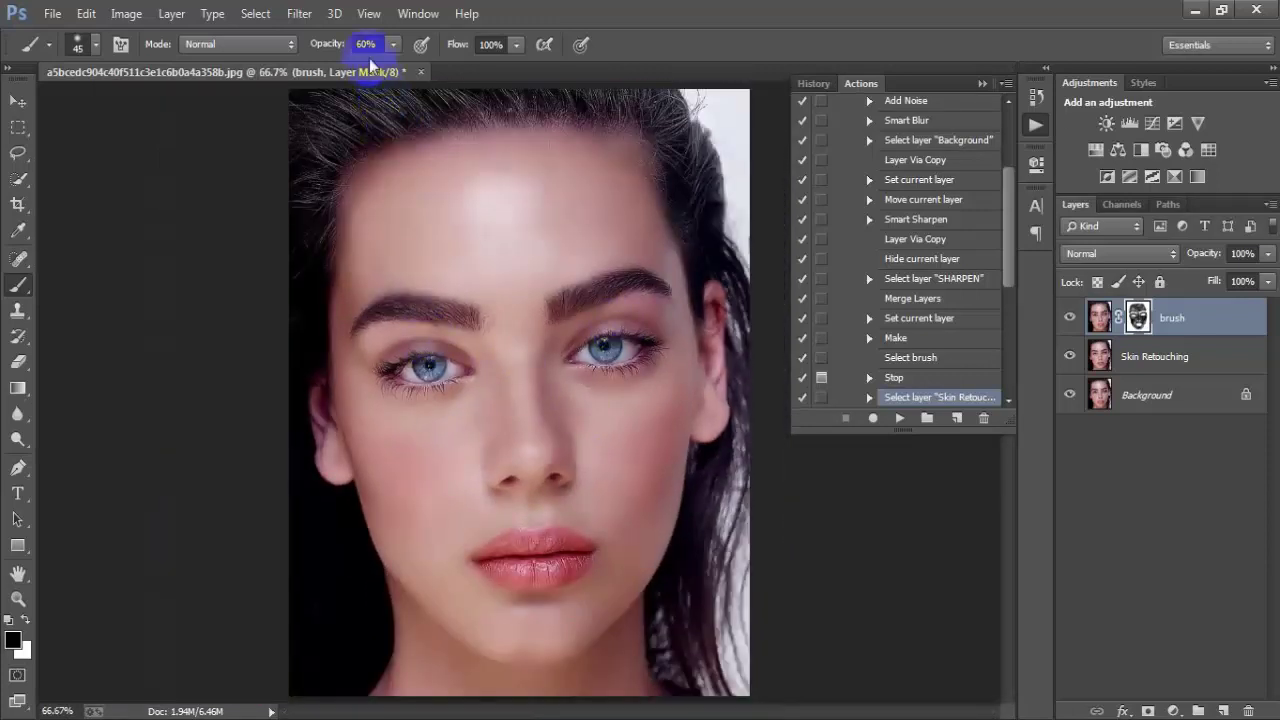
click(358, 44)
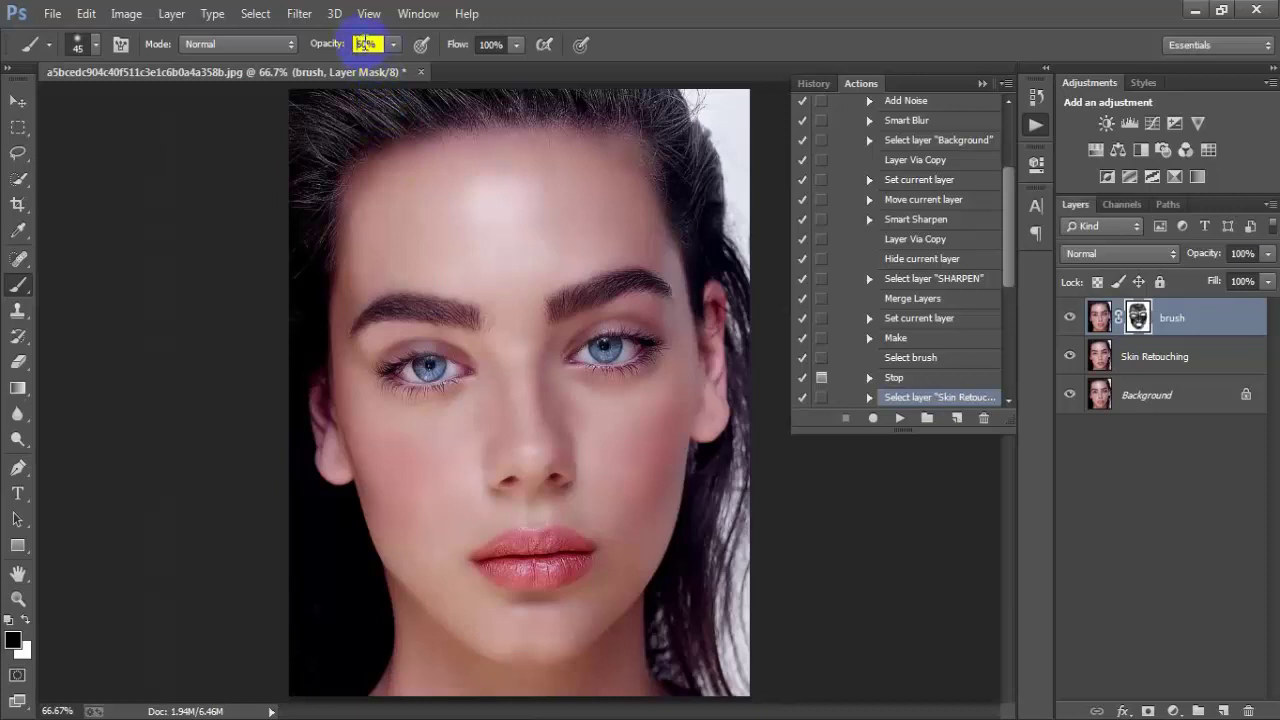
text(40)
key(Return)
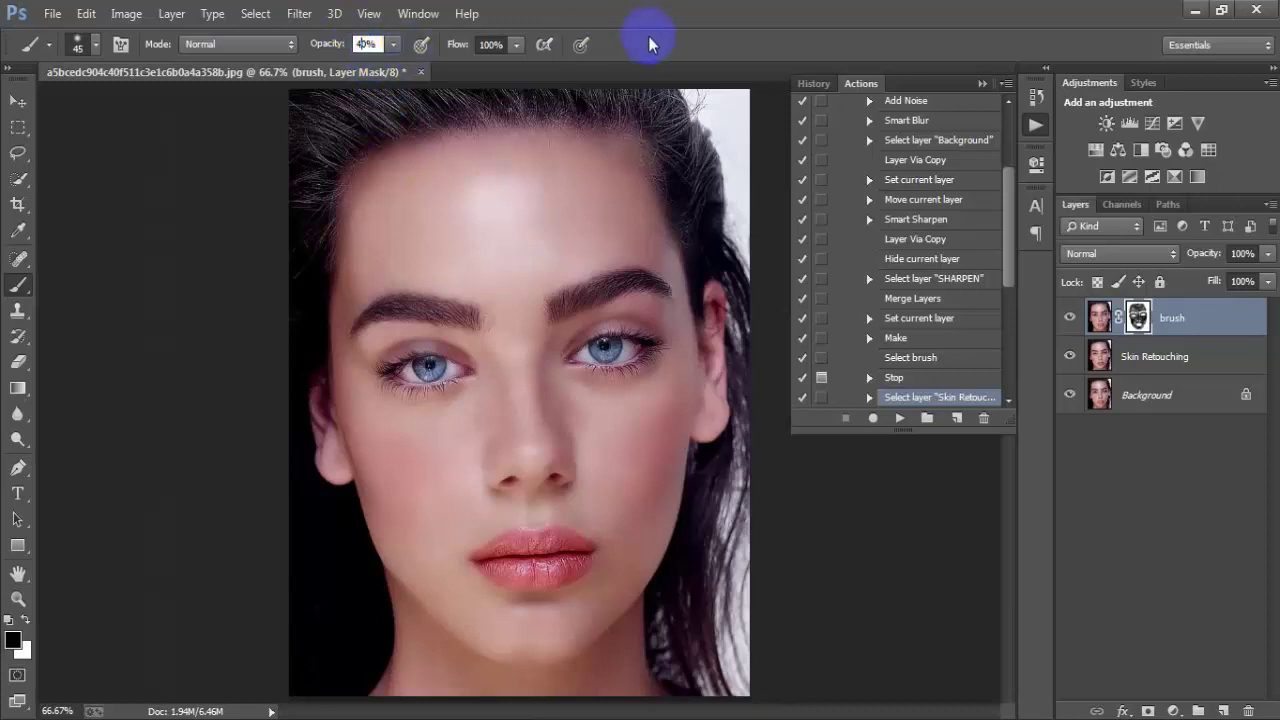
Zoom to 100% on the lips and soften the skin along the lower lip
ctrl+click(487, 592)
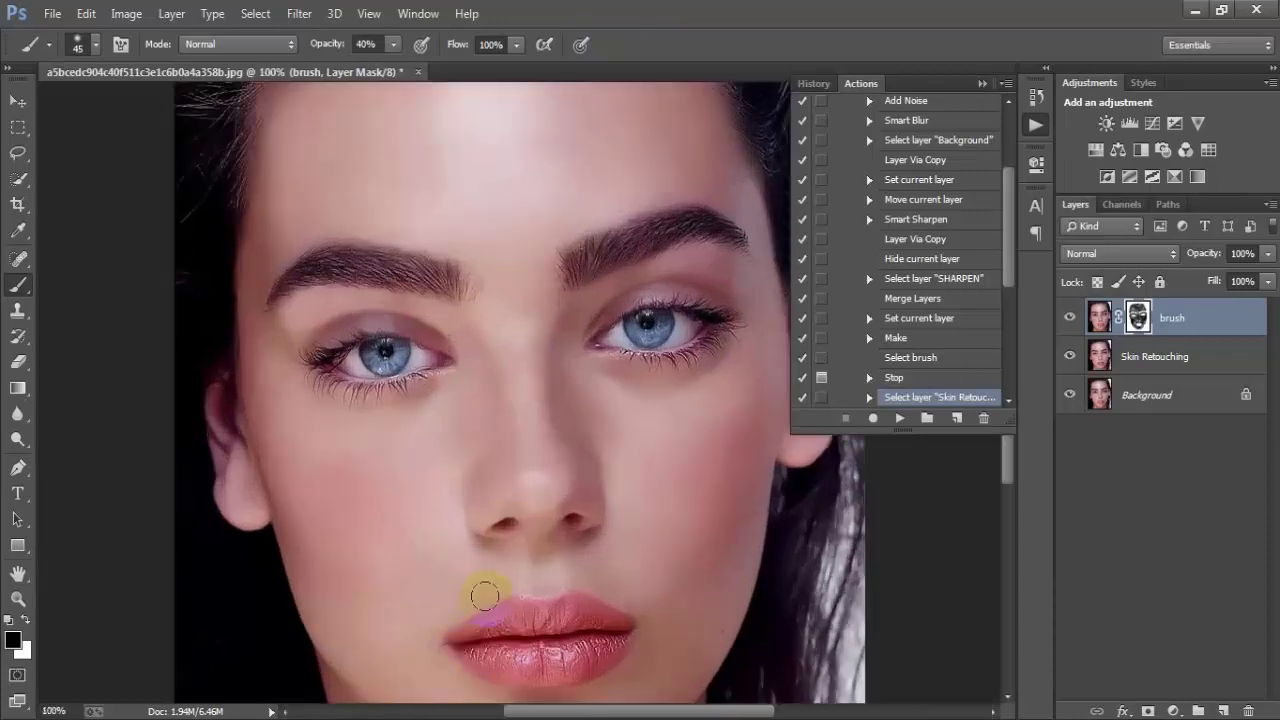
drag(583, 608, 428, 453)
mouse_move(410, 515)
mouse_down()
mouse_move(358, 510)
mouse_move(447, 497)
mouse_move(340, 510)
mouse_move(320, 498)
mouse_move(417, 463)
mouse_move(449, 474)
mouse_move(430, 485)
mouse_move(347, 472)
mouse_move(310, 487)
mouse_move(443, 514)
mouse_move(451, 480)
mouse_move(373, 466)
mouse_move(340, 497)
mouse_move(457, 531)
mouse_up()
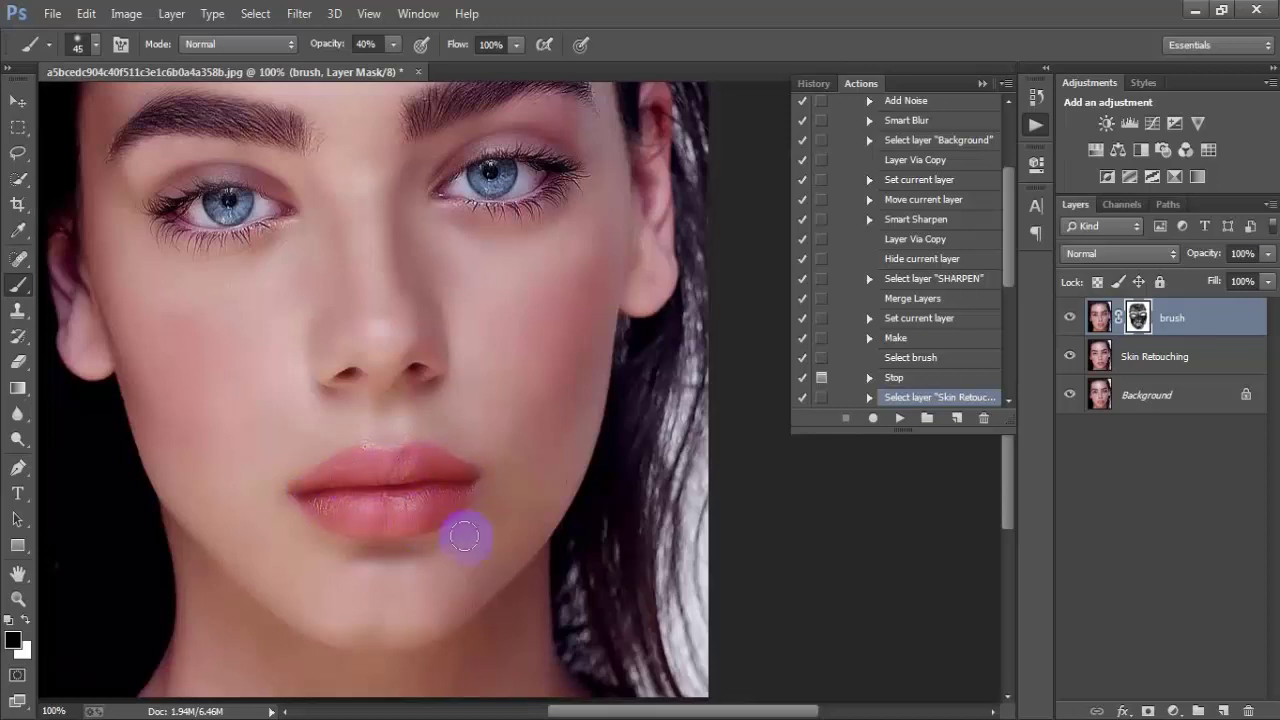
scroll(451, 555, down, 1)
Raise the brush opacity to 53% and smooth the left cheek edge and temple
click(365, 44)
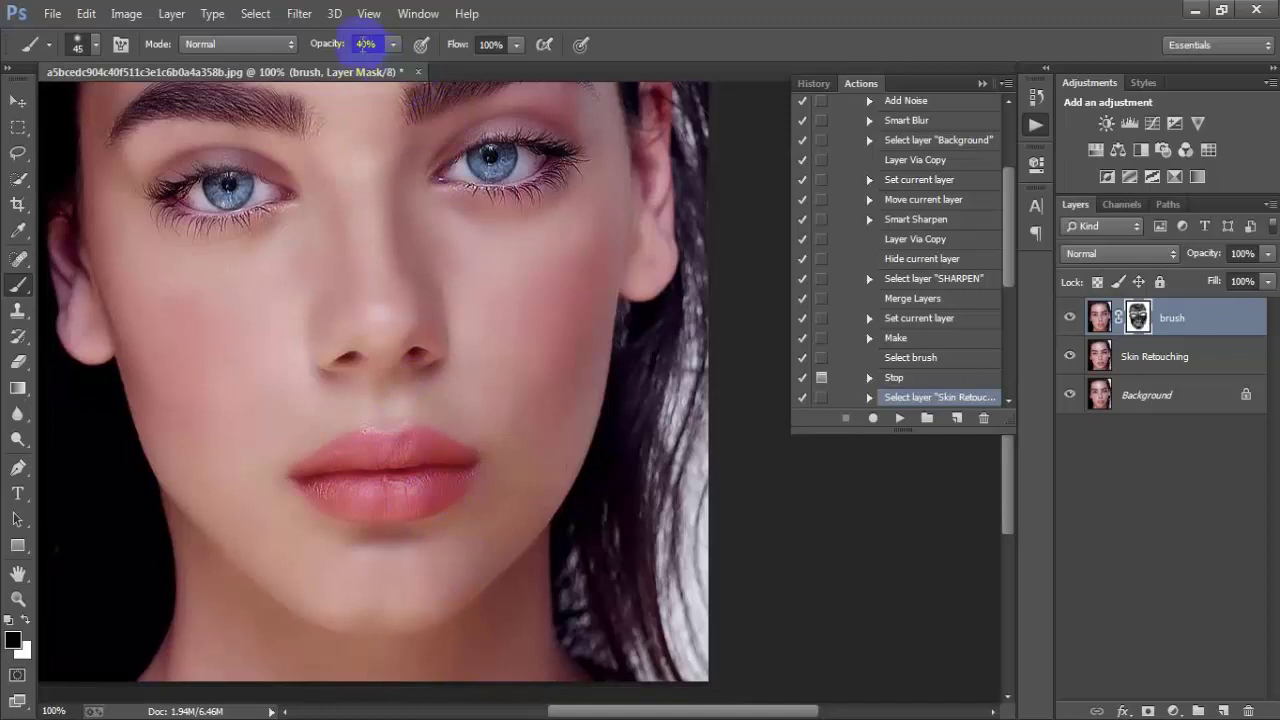
text(53)
key(Return)
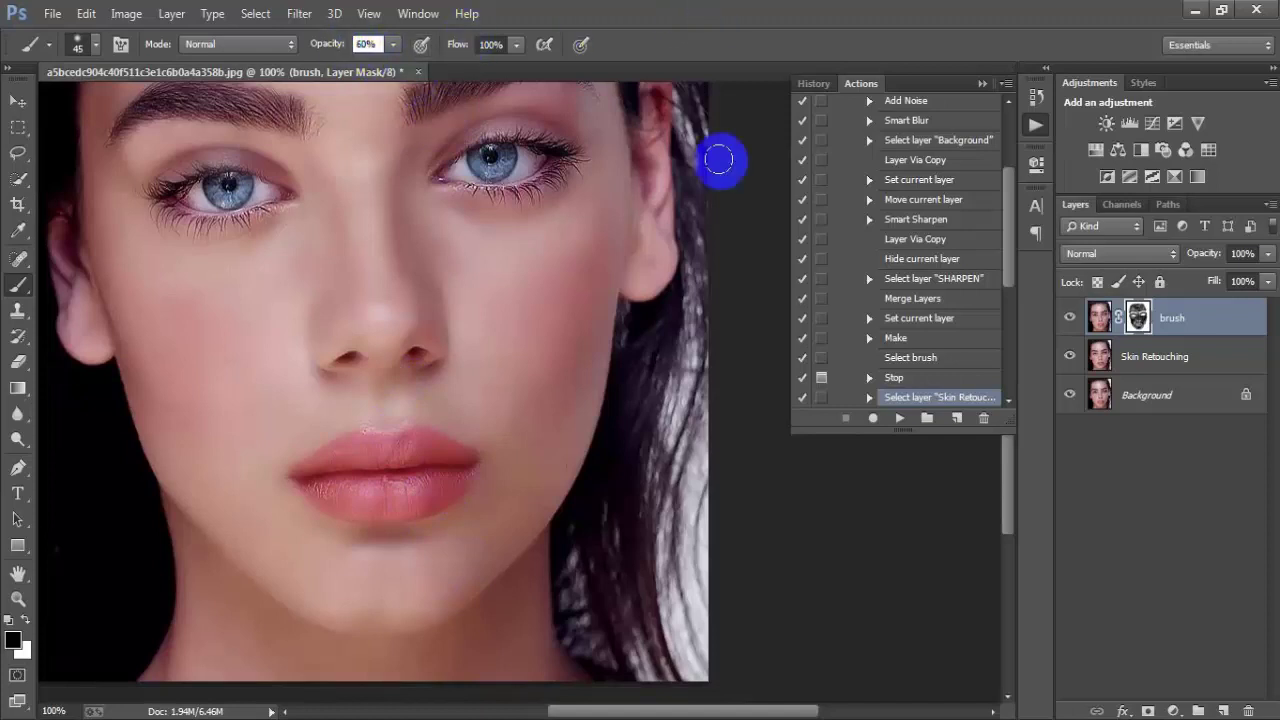
drag(108, 292, 105, 207)
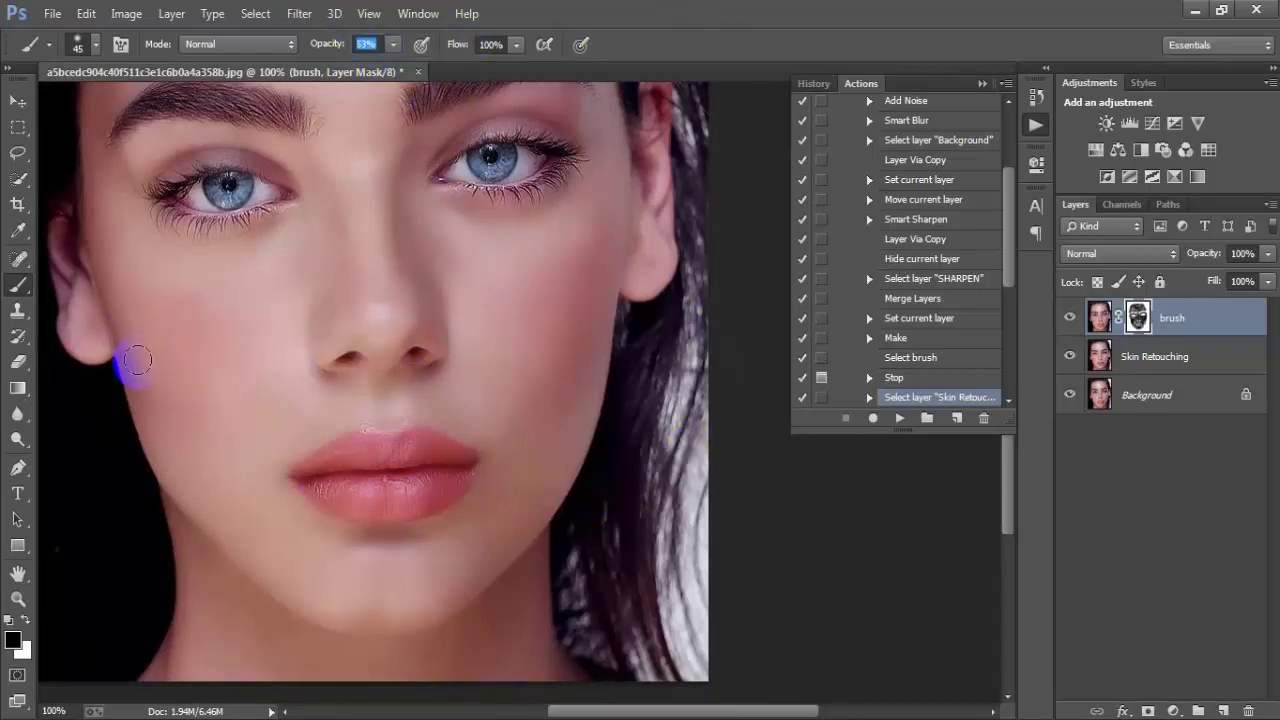
scroll(189, 400, up, 3)
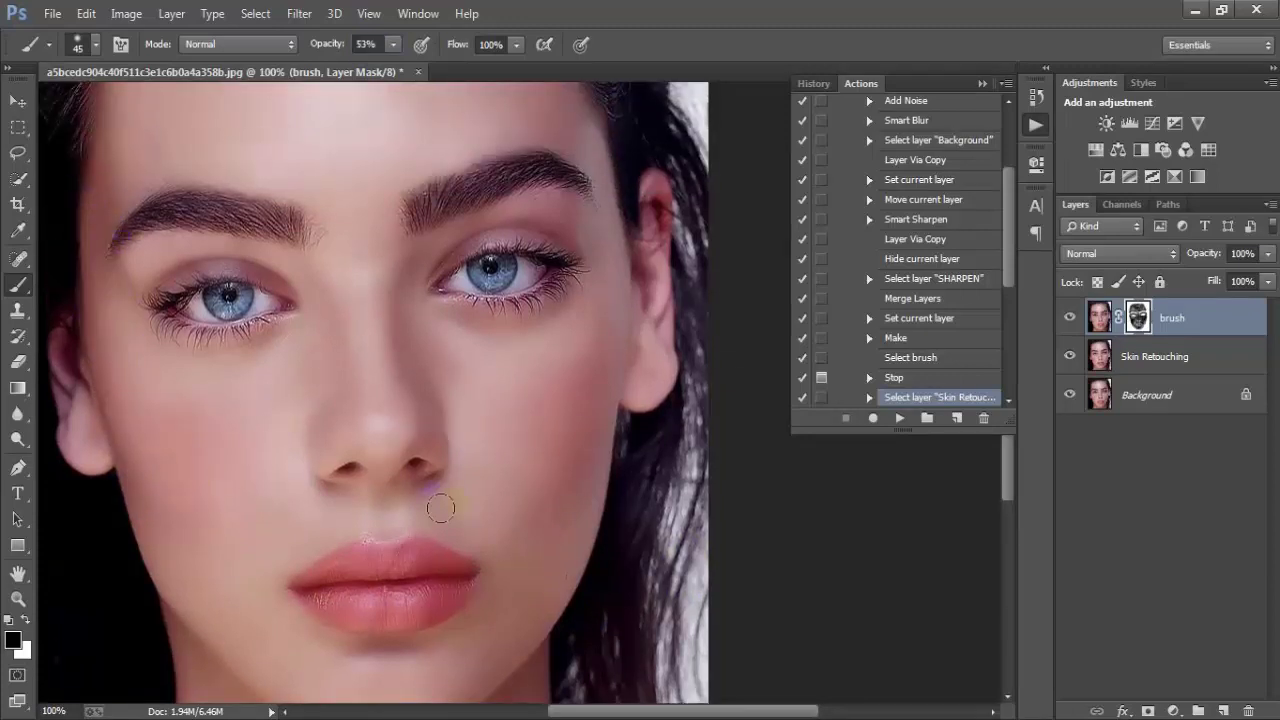
scroll(557, 457, down, 2)
scroll(543, 520, down, 2)
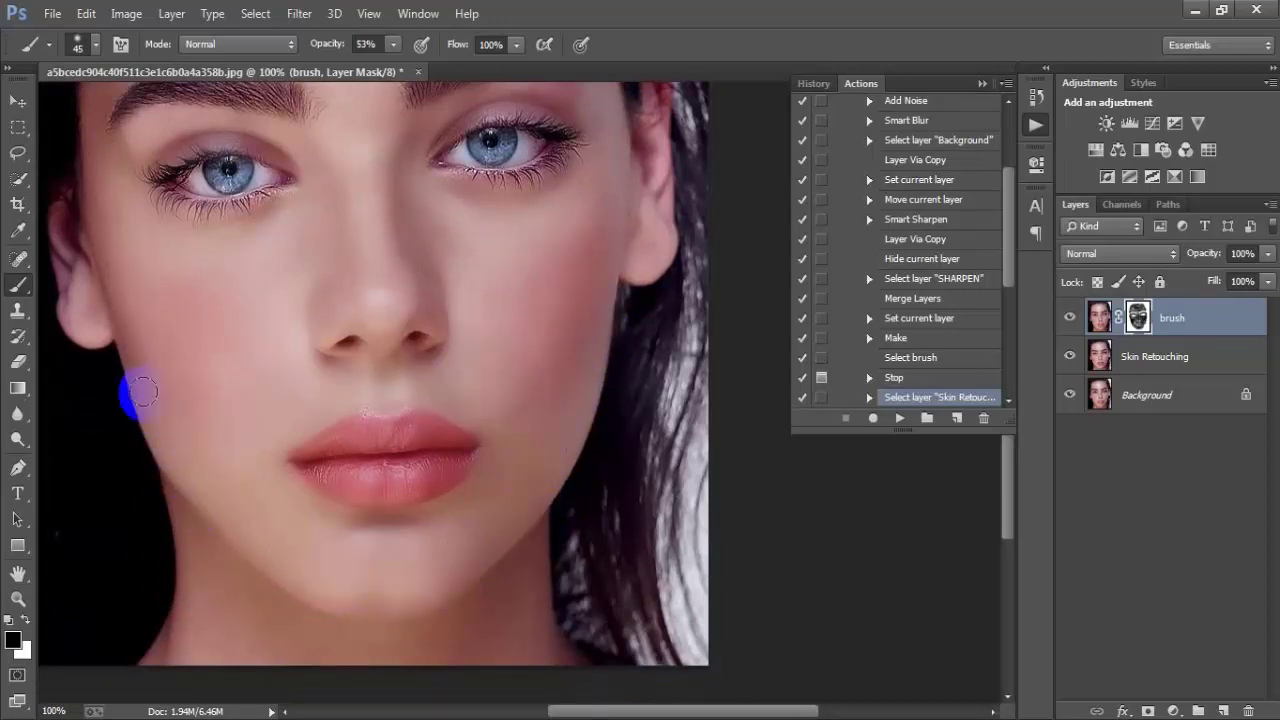
Paint the mask along the cheek edge, the brow area and the left eyebrow
drag(162, 438, 131, 348)
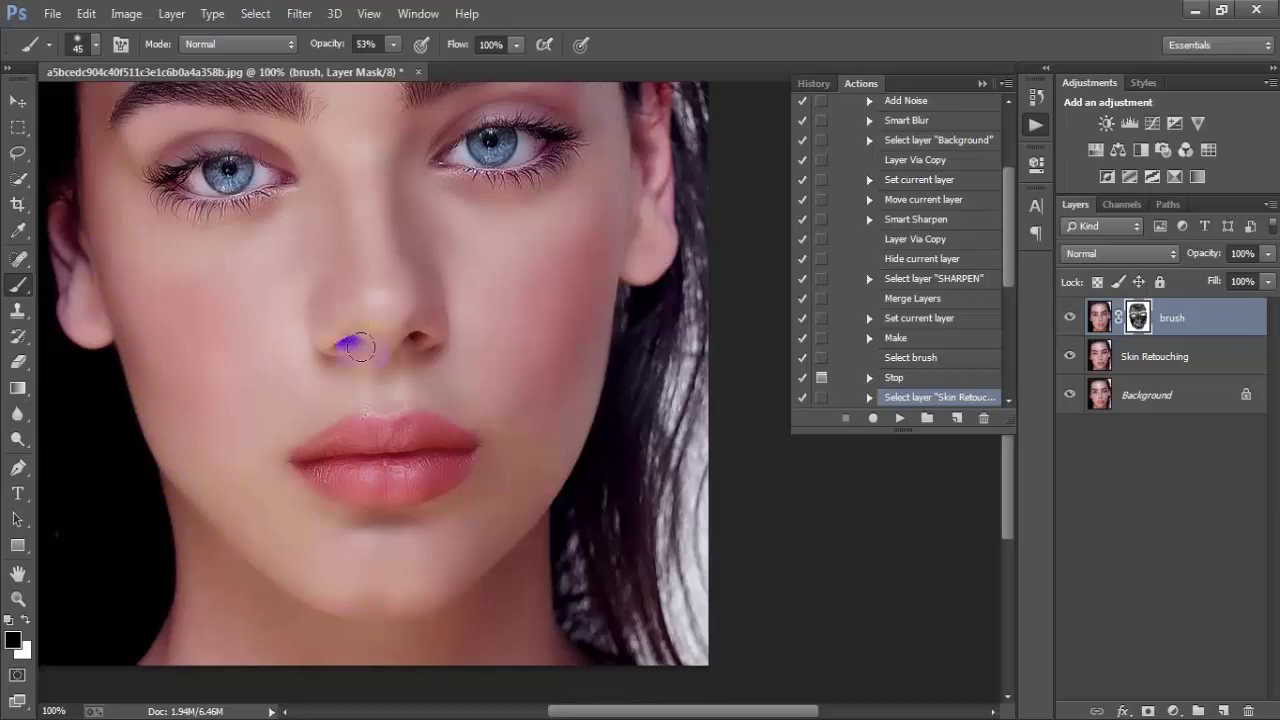
scroll(480, 370, up, 4)
drag(608, 400, 607, 178)
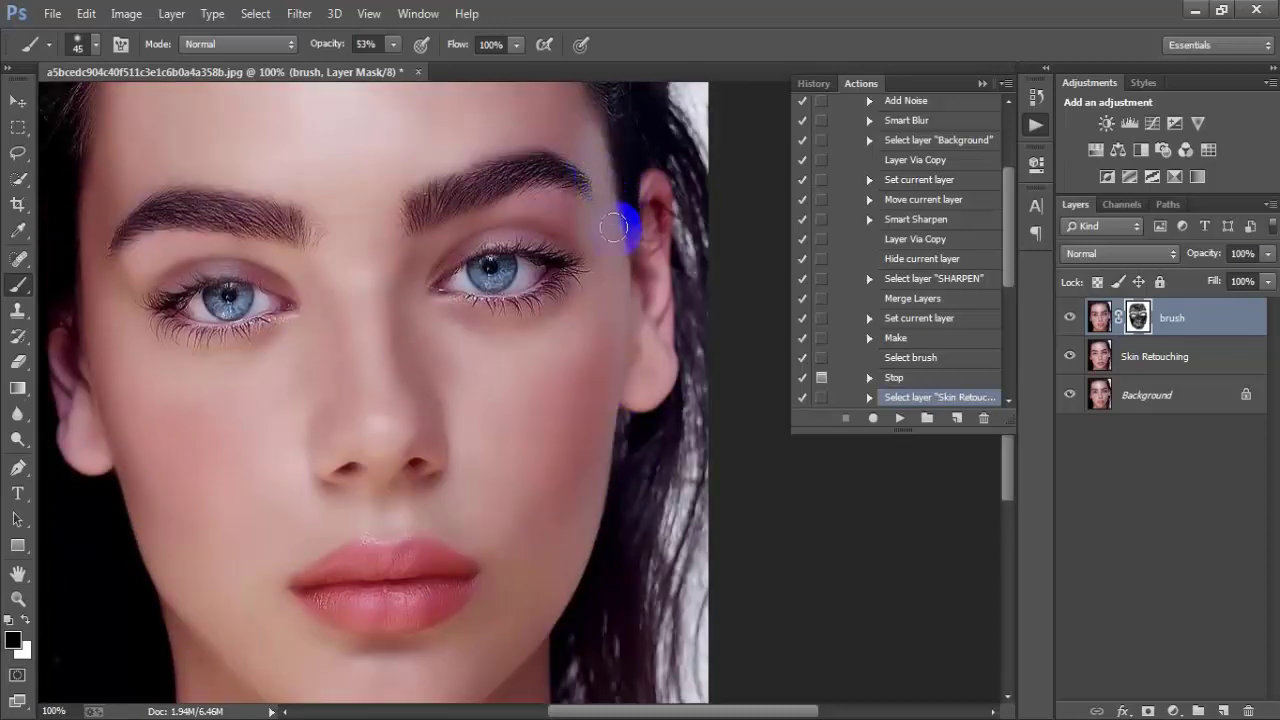
drag(334, 223, 466, 200)
drag(305, 186, 285, 160)
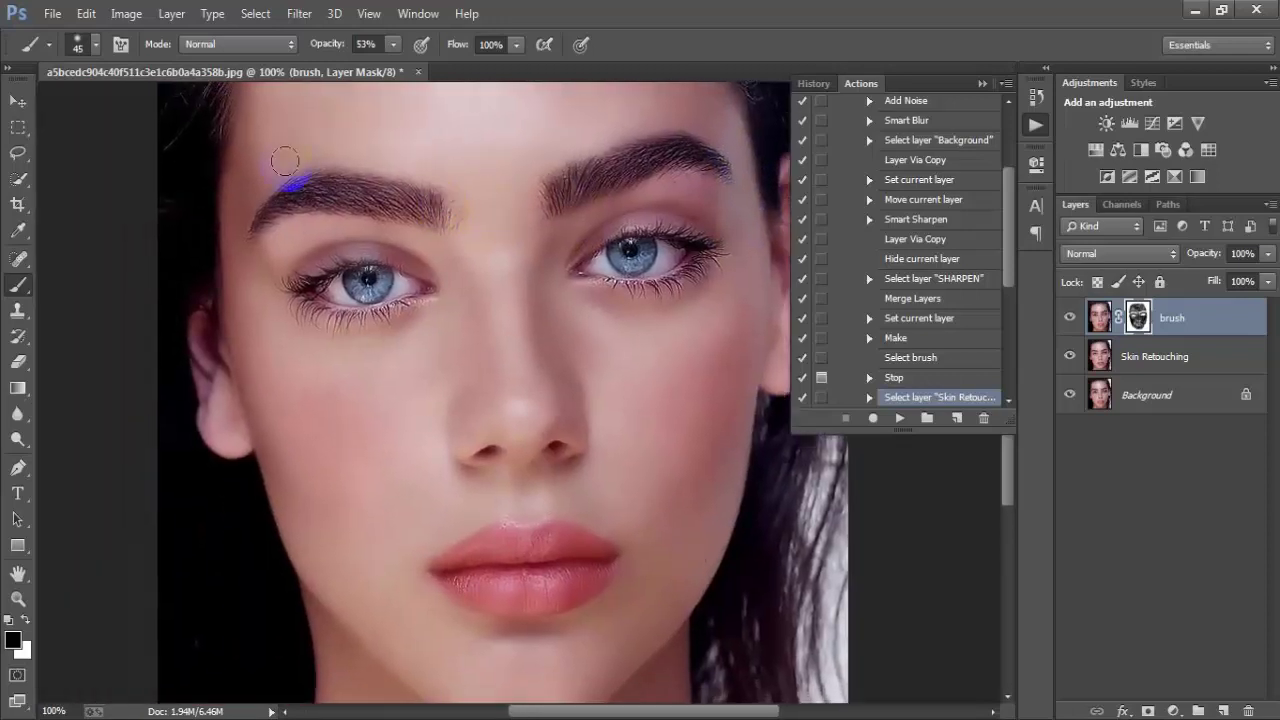
drag(500, 143, 463, 297)
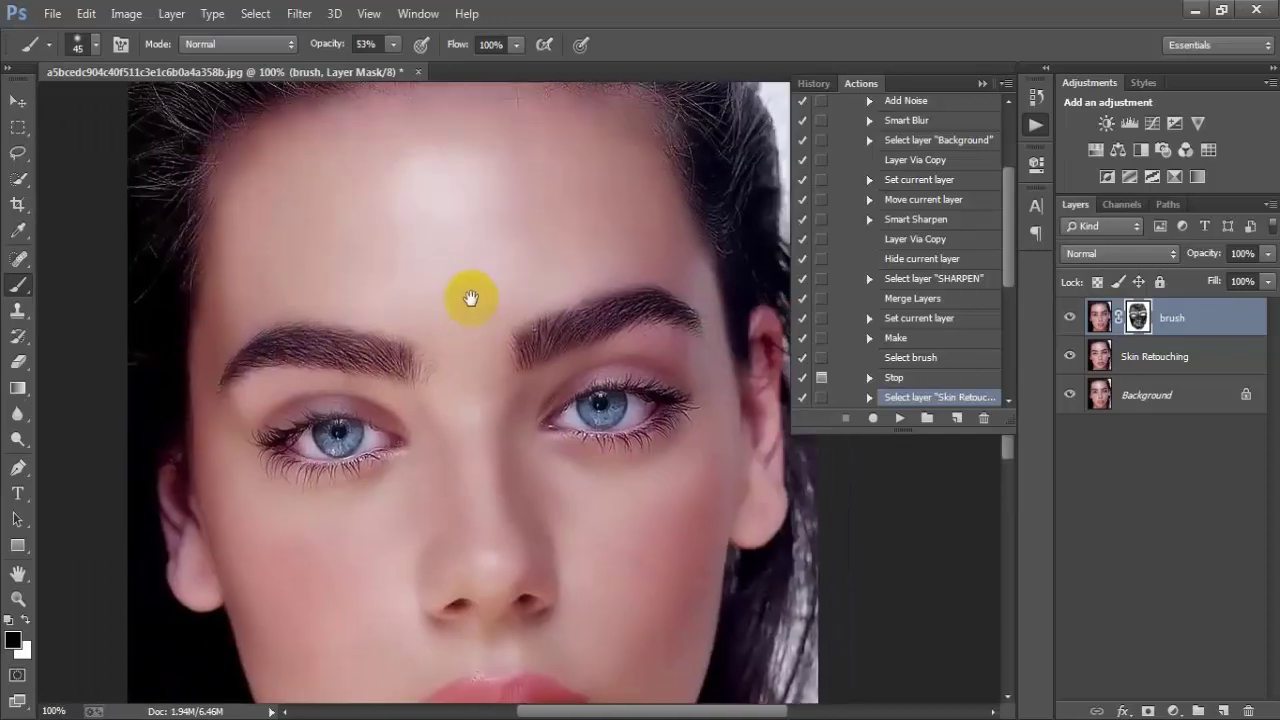
click(367, 45)
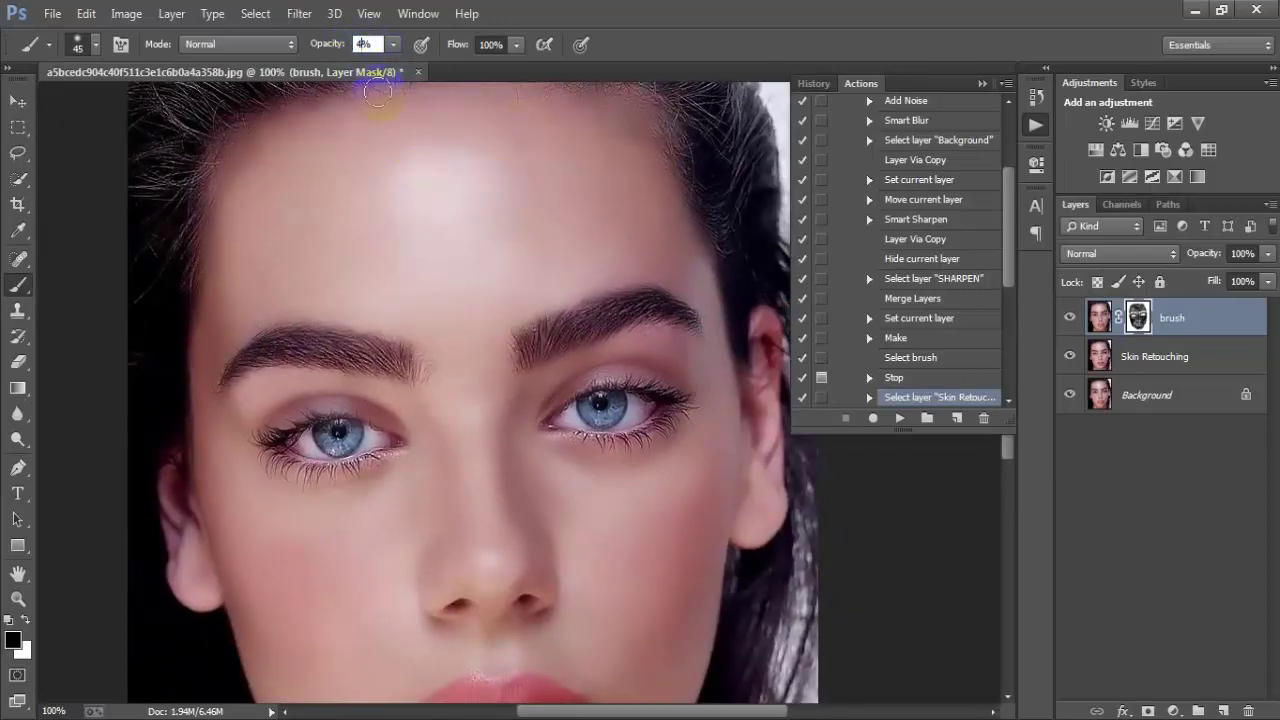
text(40)
Paint the layer mask at 40% opacity over the right eyebrow and the eyebrow ends
drag(528, 371, 547, 303)
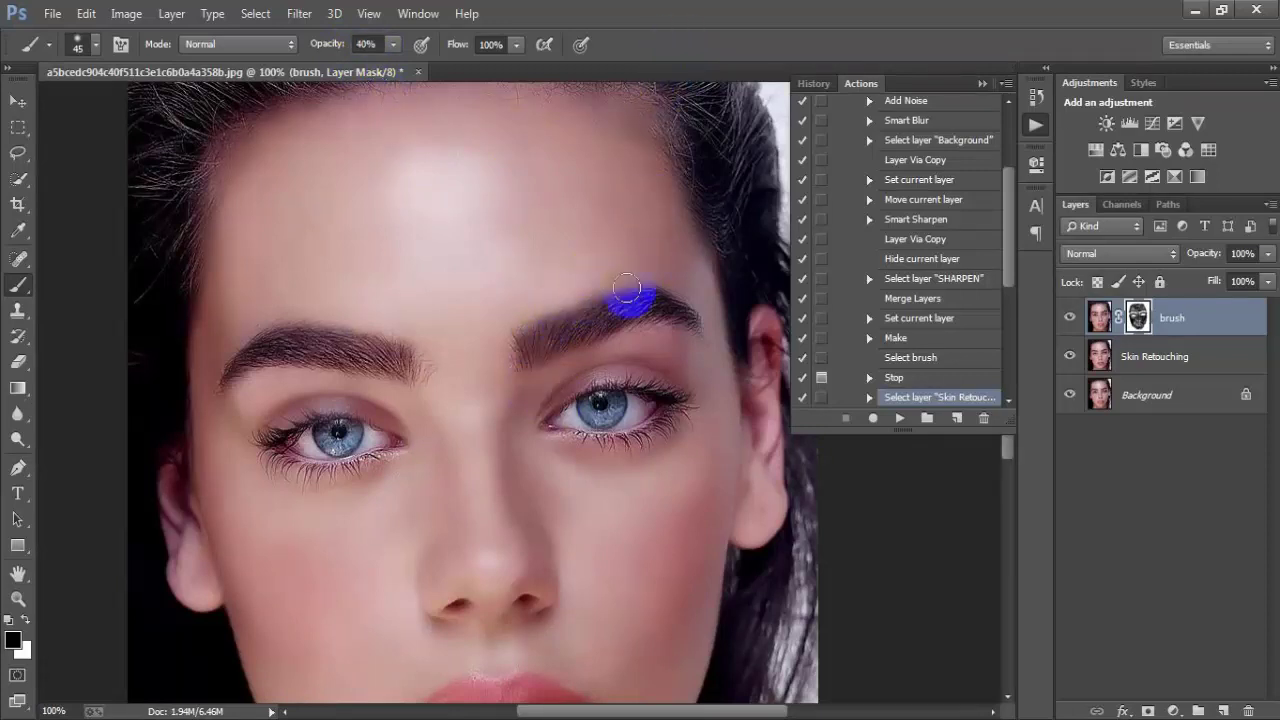
drag(626, 290, 696, 321)
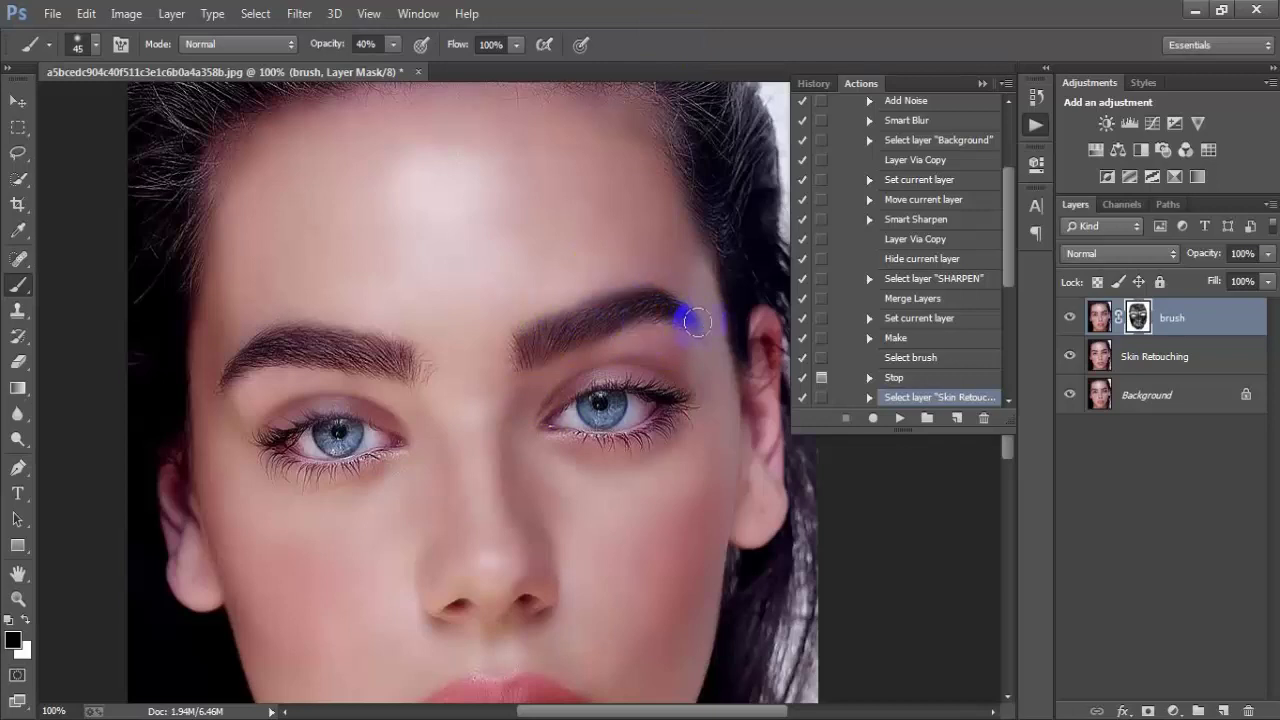
mouse_move(270, 355)
mouse_down()
mouse_move(288, 362)
mouse_move(223, 366)
mouse_move(352, 368)
mouse_move(390, 350)
mouse_move(291, 335)
mouse_move(244, 382)
mouse_move(191, 371)
mouse_move(214, 412)
mouse_up()
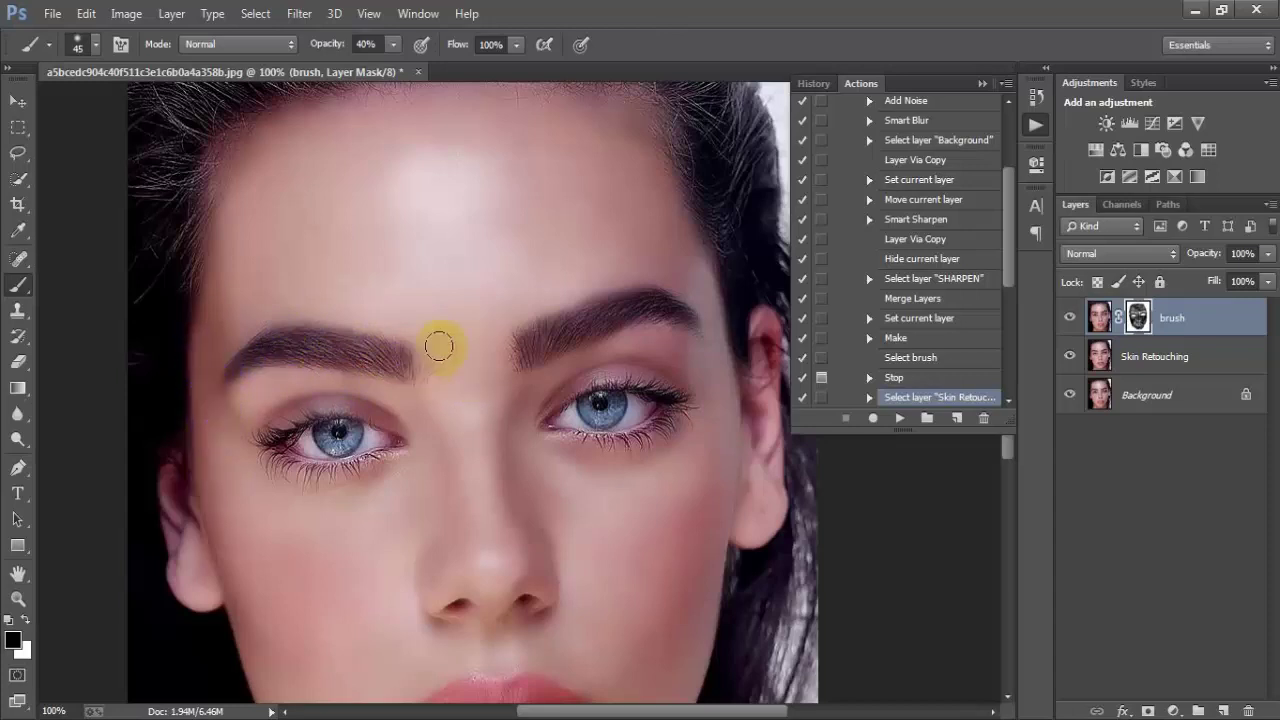
Paint the mask along the hairline, then scroll back down toward the cheek
scroll(478, 367, up, 1)
scroll(503, 354, up, 3)
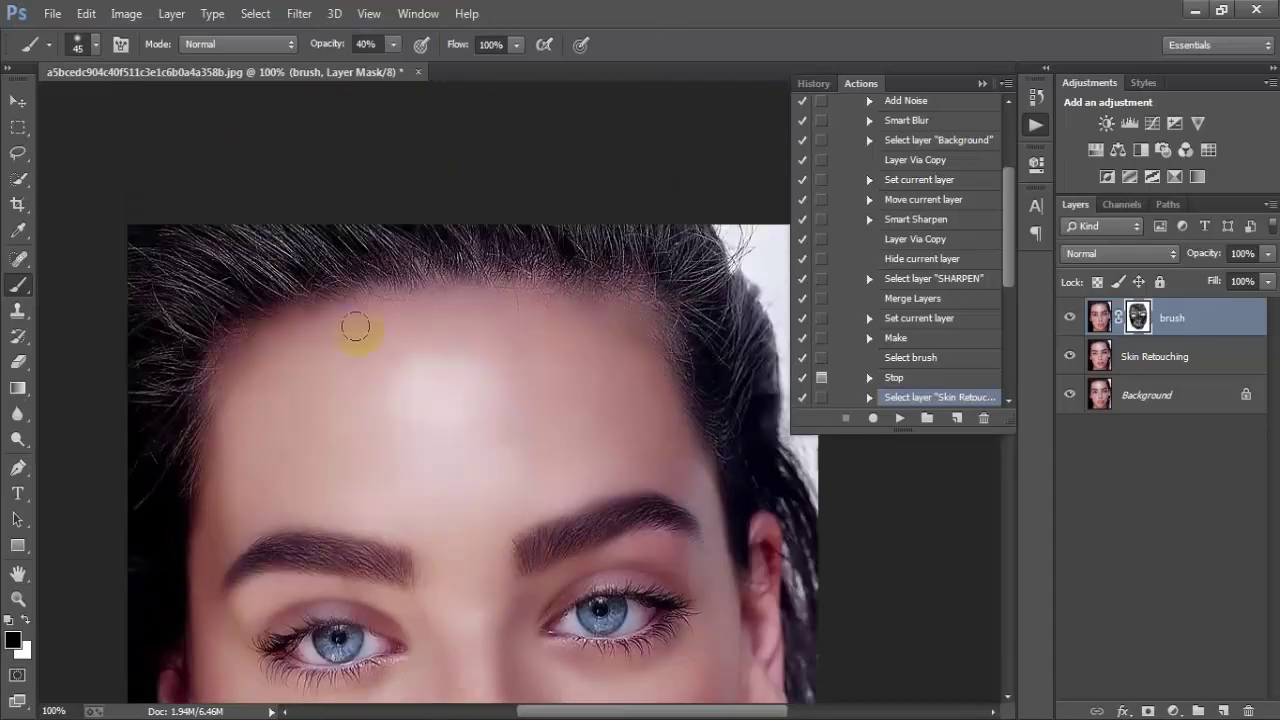
mouse_move(240, 203)
mouse_down()
mouse_move(180, 243)
mouse_move(257, 274)
mouse_move(109, 289)
mouse_move(84, 390)
mouse_move(134, 429)
mouse_move(534, 249)
mouse_move(466, 223)
mouse_move(379, 246)
mouse_move(669, 254)
mouse_move(600, 223)
mouse_move(658, 296)
mouse_move(686, 271)
mouse_move(729, 300)
mouse_move(686, 394)
mouse_move(694, 353)
mouse_move(751, 271)
mouse_move(249, 240)
mouse_up()
scroll(643, 437, down, 3)
scroll(709, 571, down, 2)
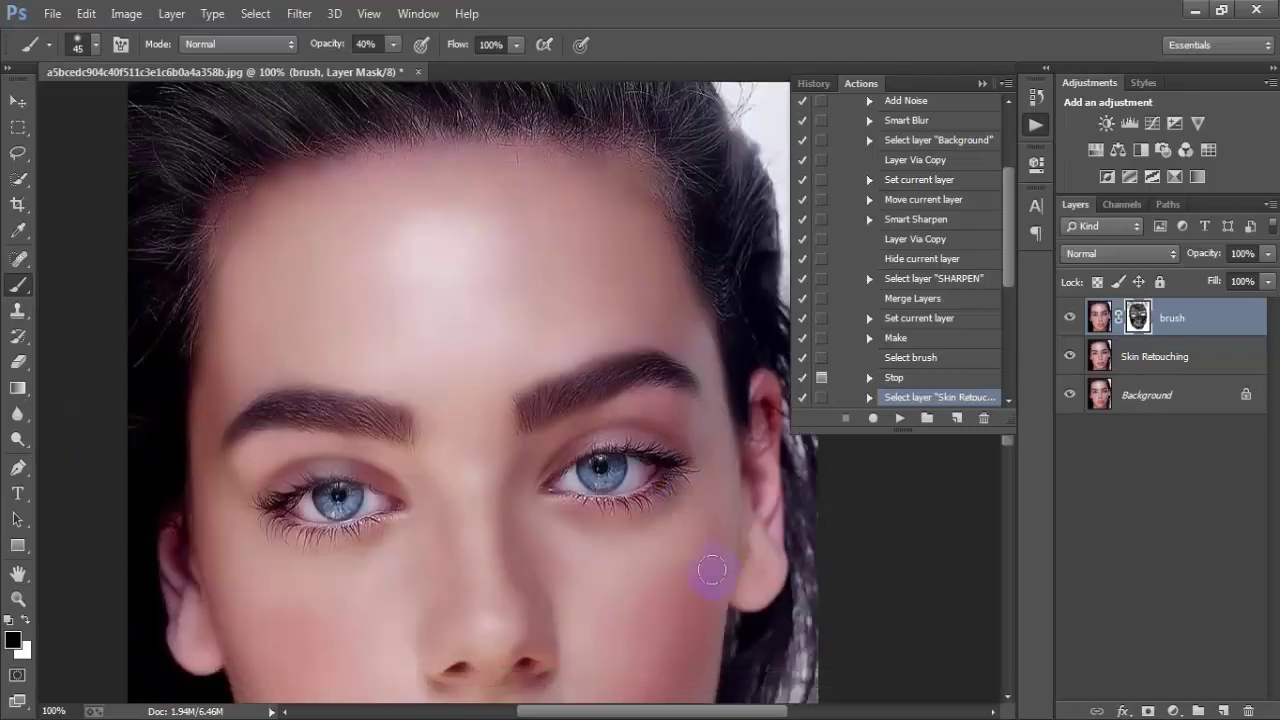
scroll(766, 654, down, 3)
scroll(766, 654, down, 2)
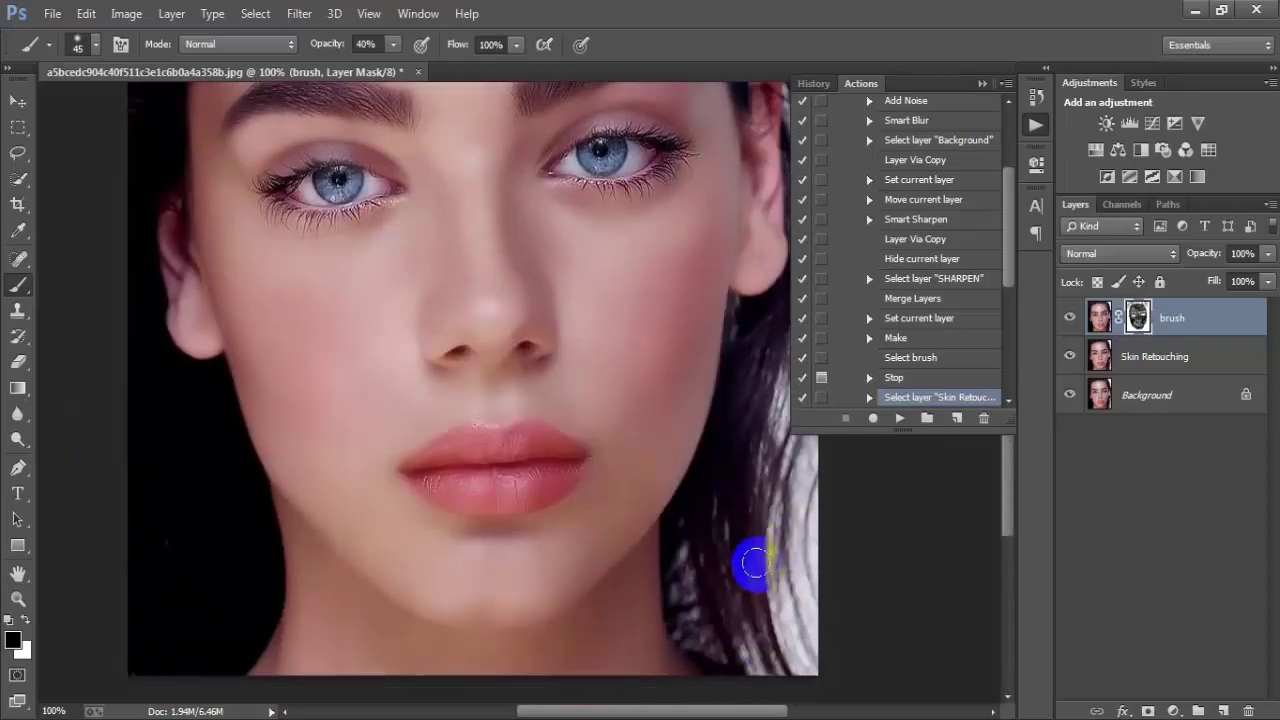
scroll(345, 388, down, 1)
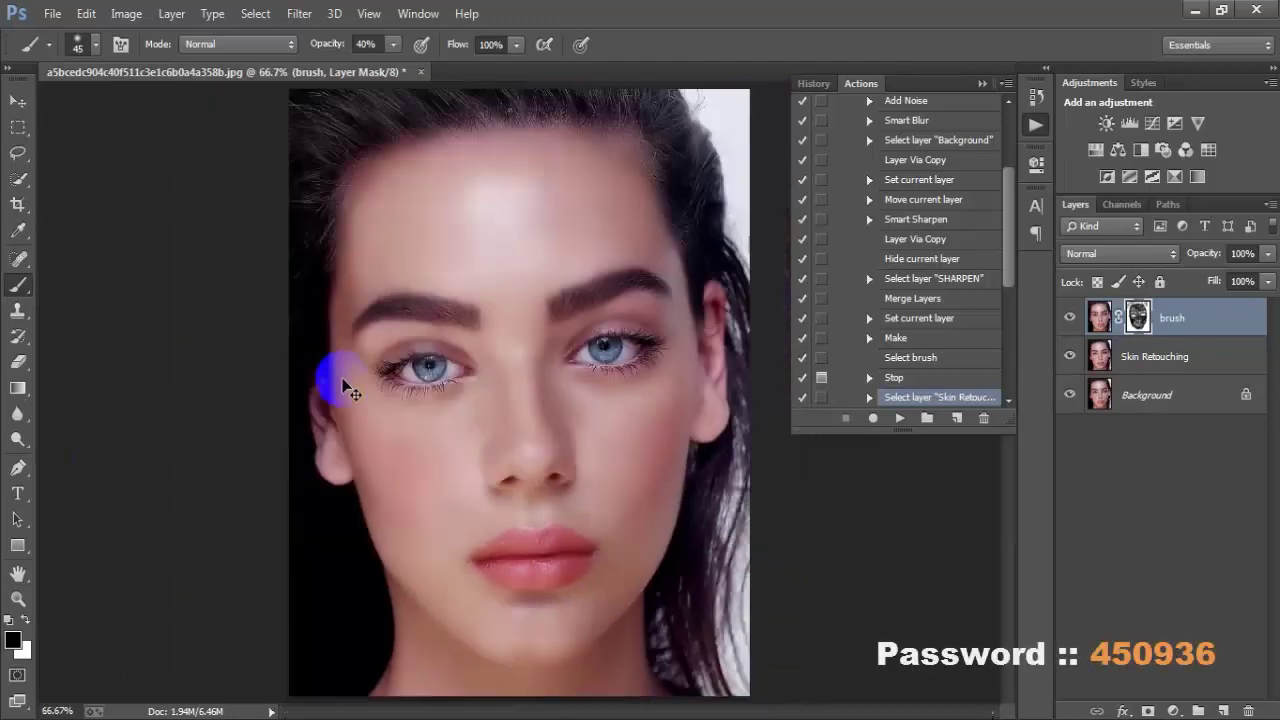
Paint the left cheek, run the Retouch action for the Skin Retouching group, then select Move
drag(345, 381, 379, 387)
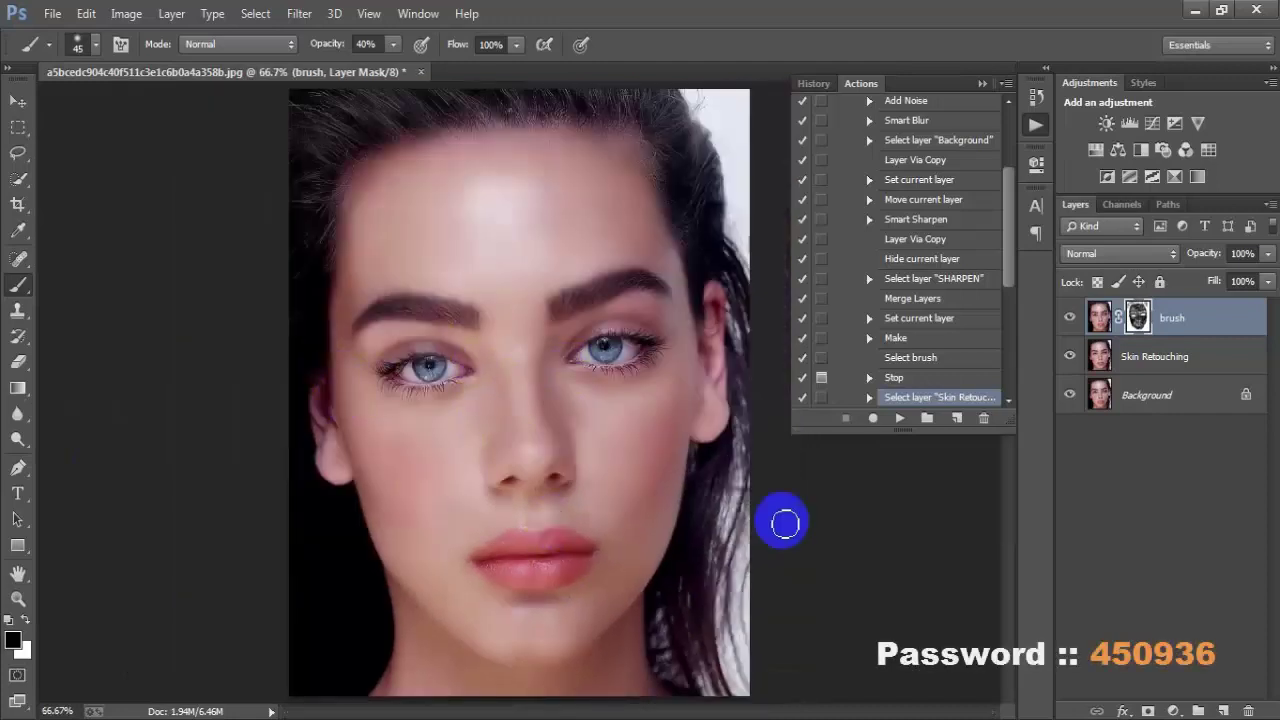
click(897, 419)
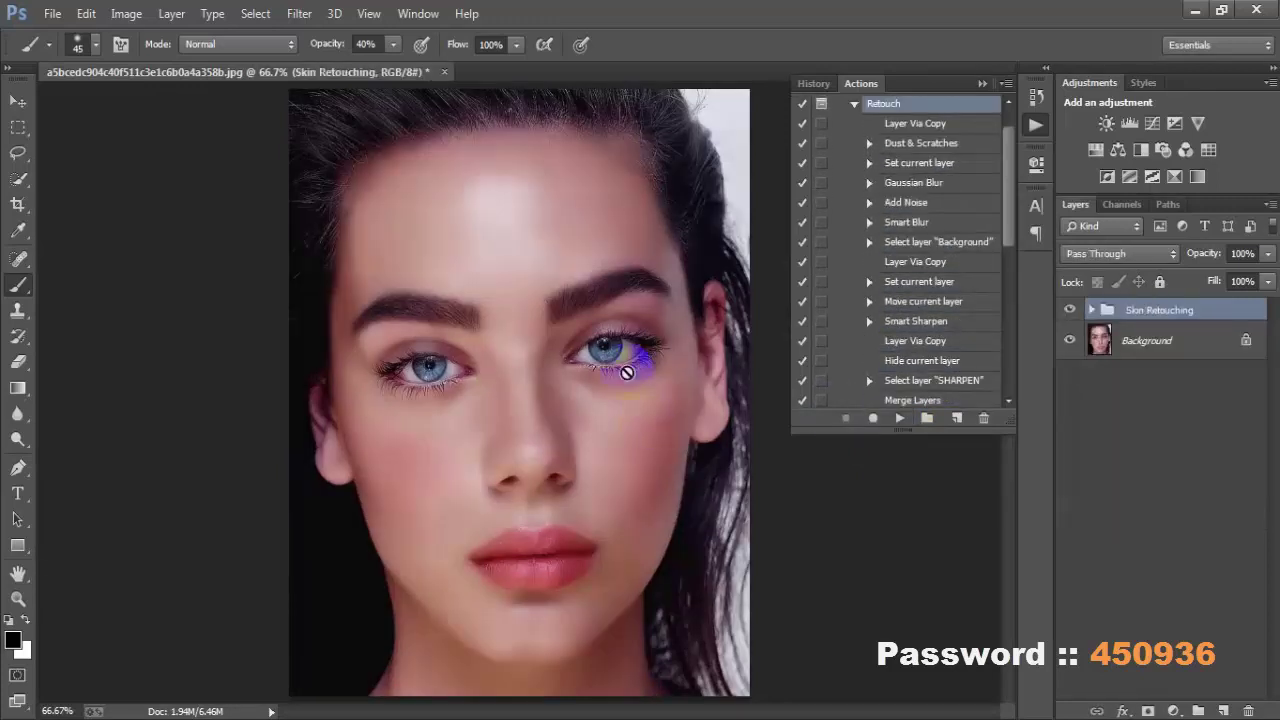
click(17, 100)
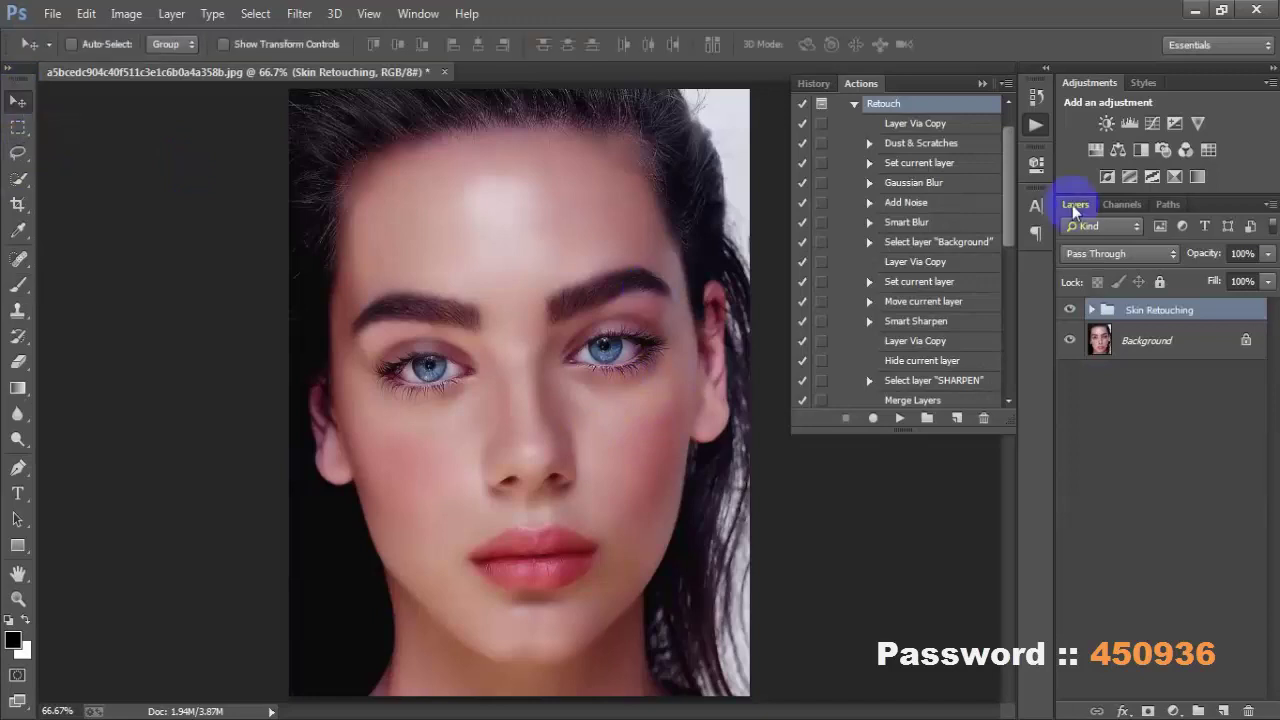
click(982, 83)
click(1068, 312)
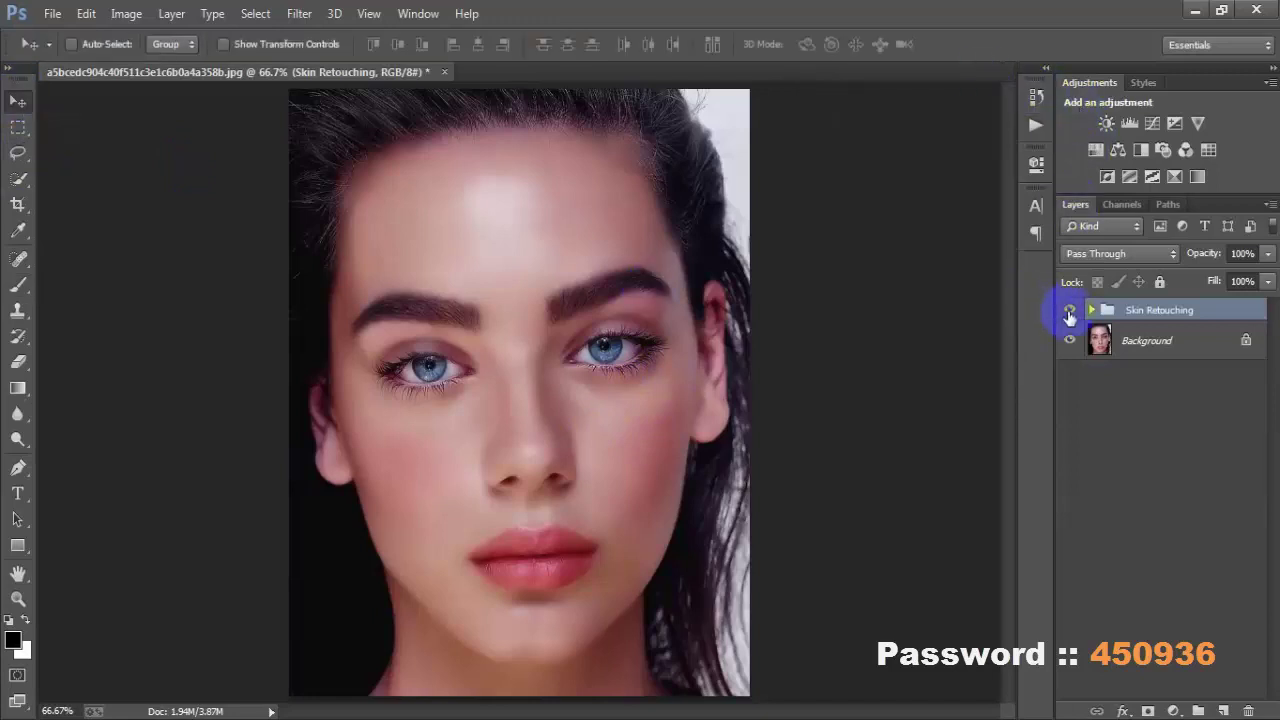
click(1069, 312)
click(1069, 312)
key(ctrl+1)
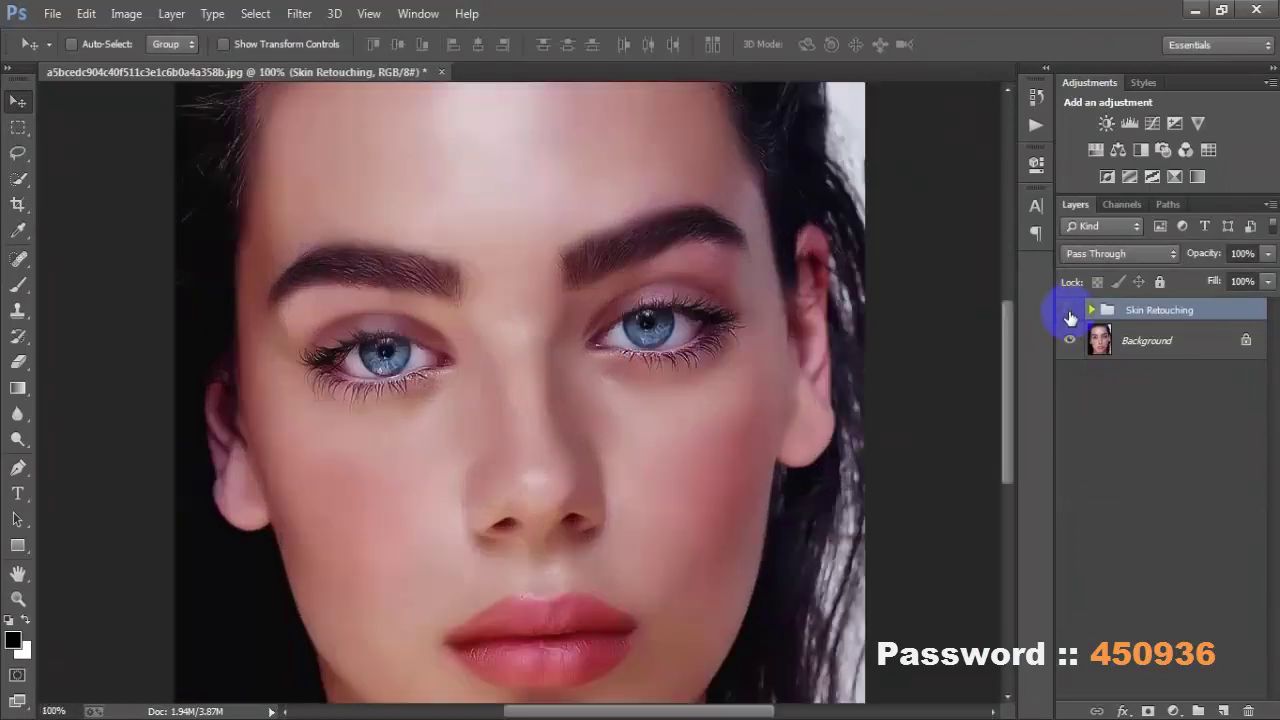
click(1069, 312)
click(1069, 312)
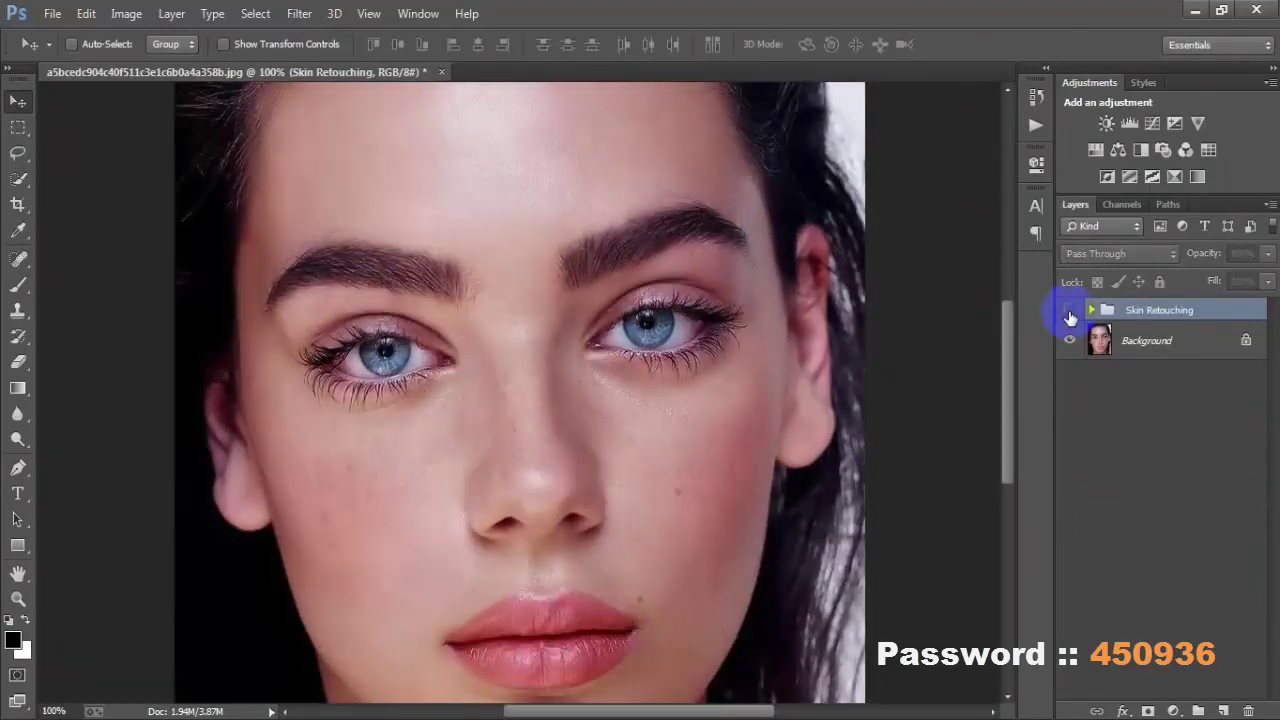
click(1069, 312)
click(1069, 312)
key(ctrl+minus)
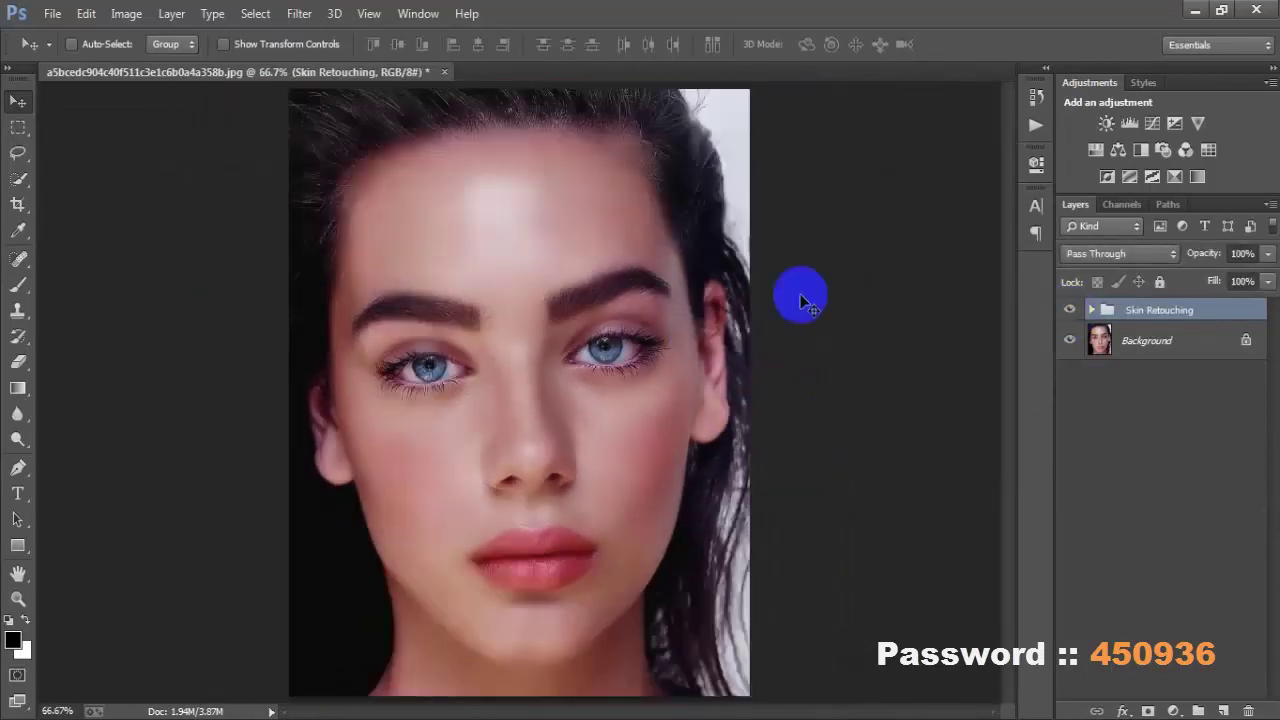
click(1068, 312)
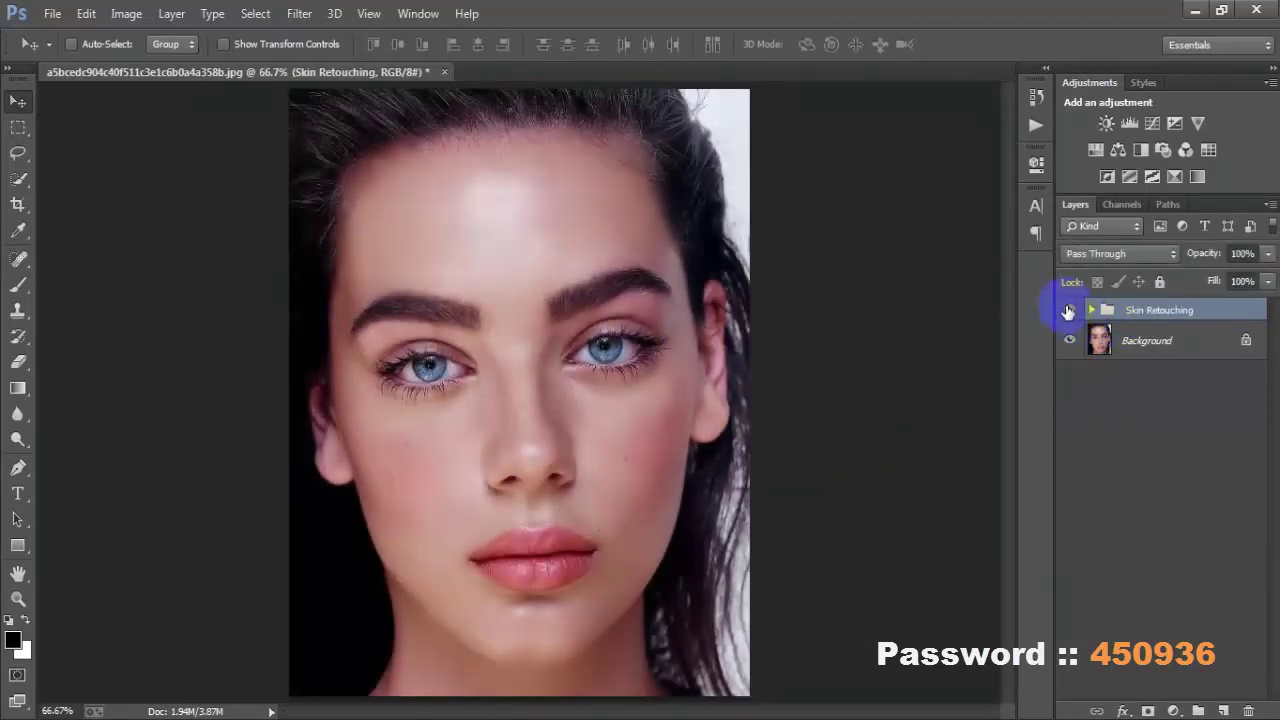
click(1068, 312)
click(1068, 312)
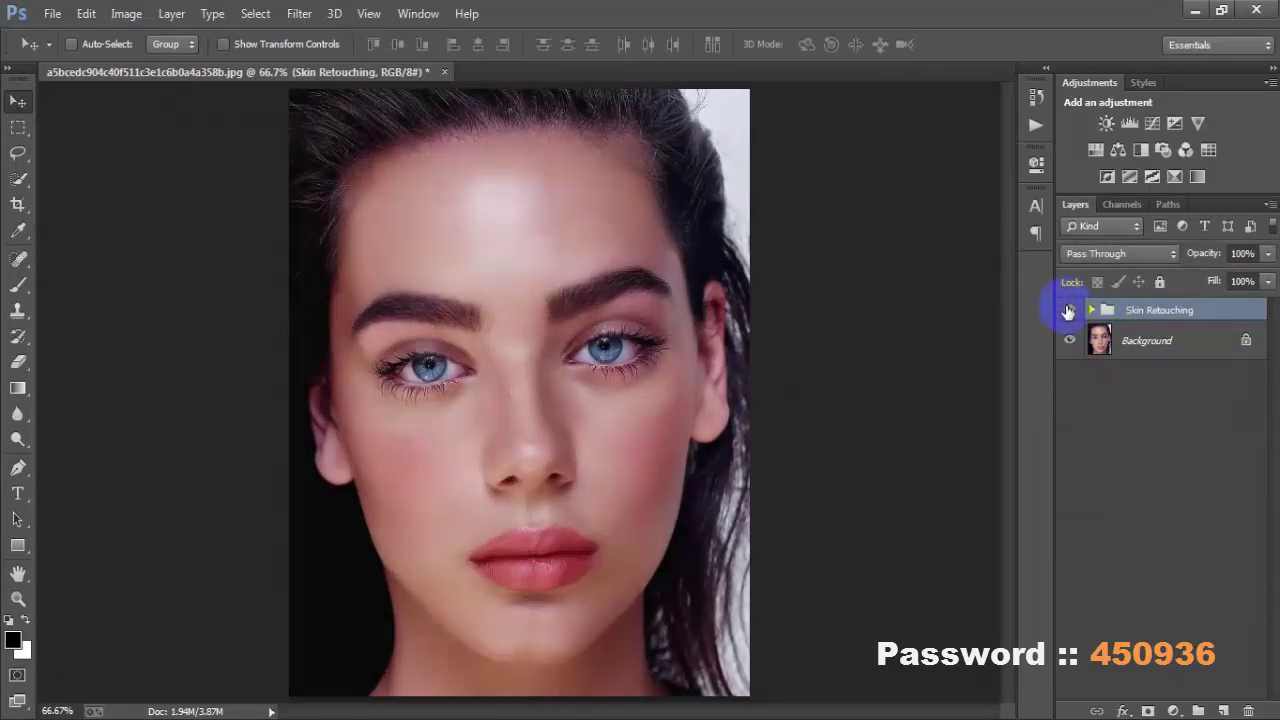
click(1068, 312)
click(1068, 312)
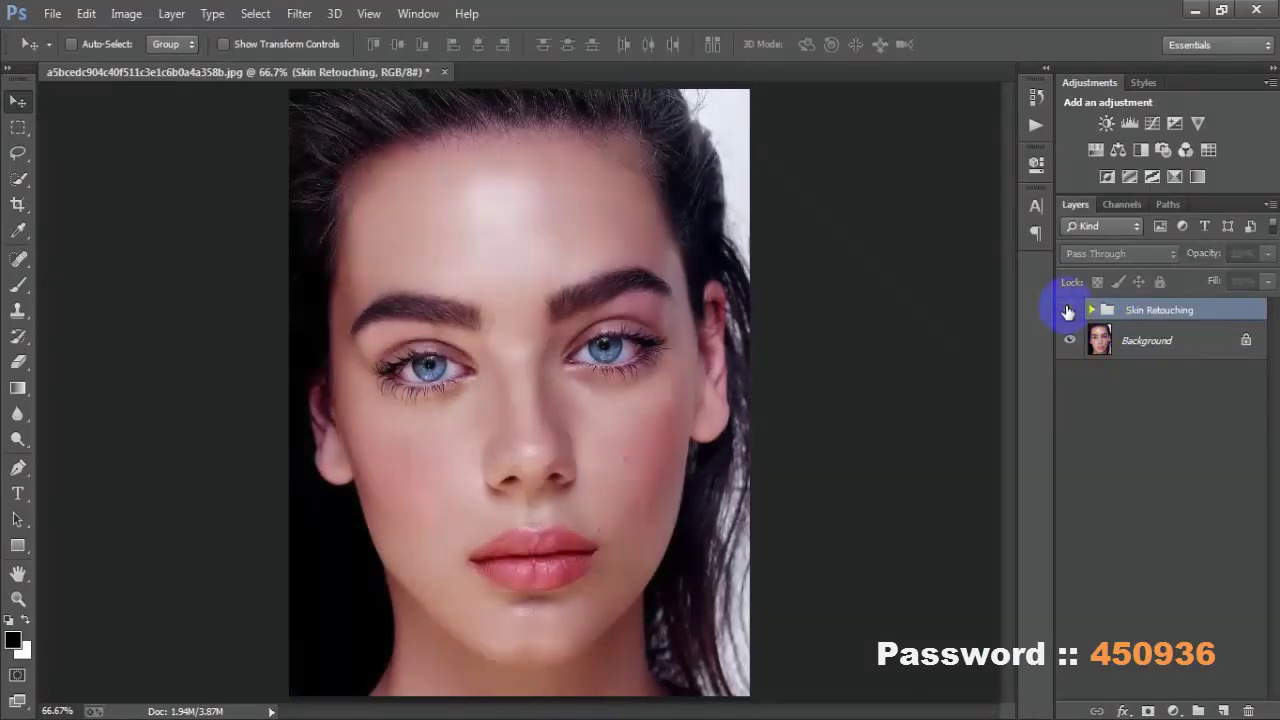
click(1068, 312)
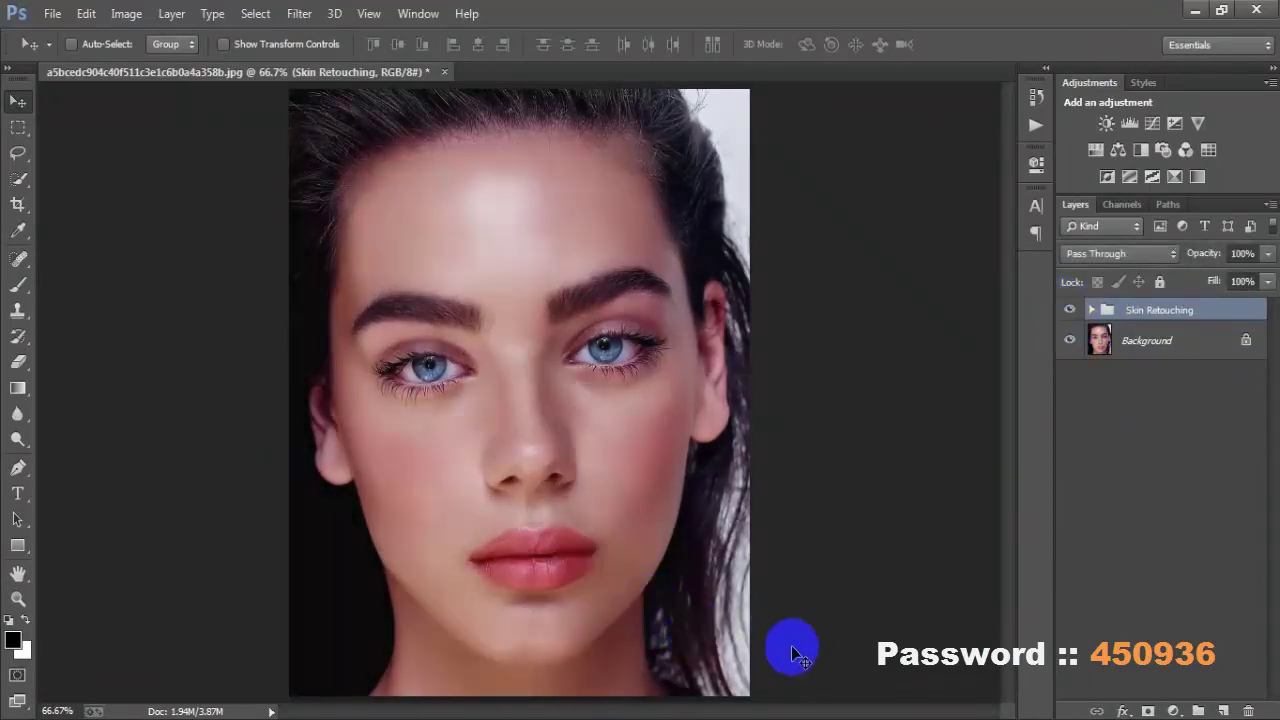